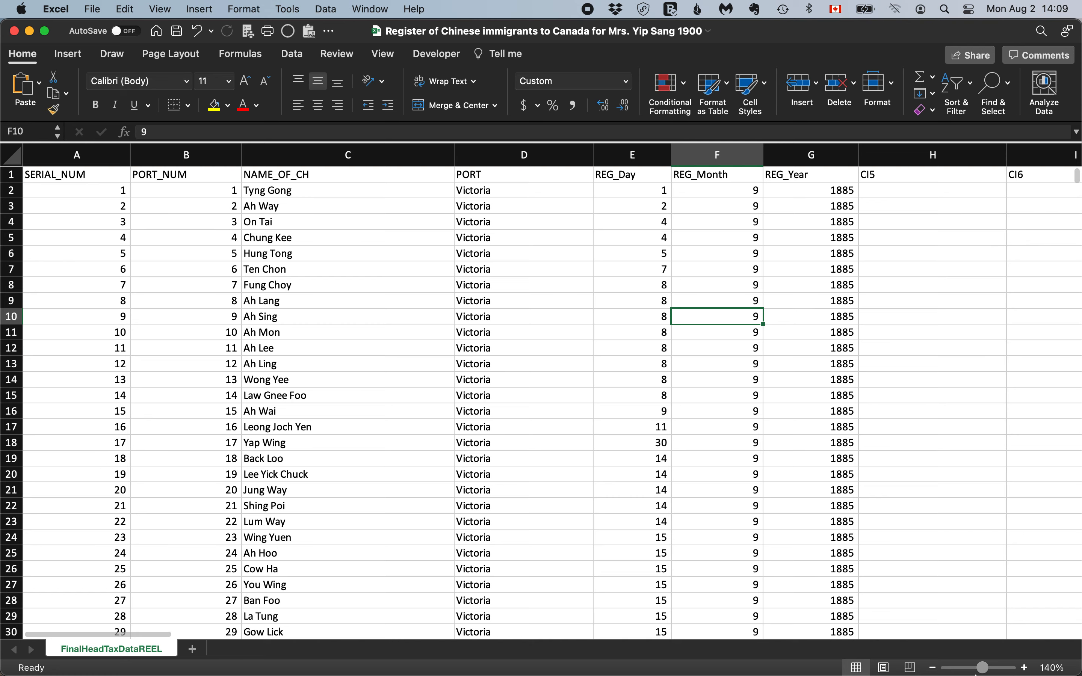
Step: Set the worksheet zoom to 220%
click(1024, 668)
click(1024, 667)
click(1025, 667)
click(1024, 668)
click(1024, 668)
click(1025, 667)
click(1024, 668)
click(1024, 668)
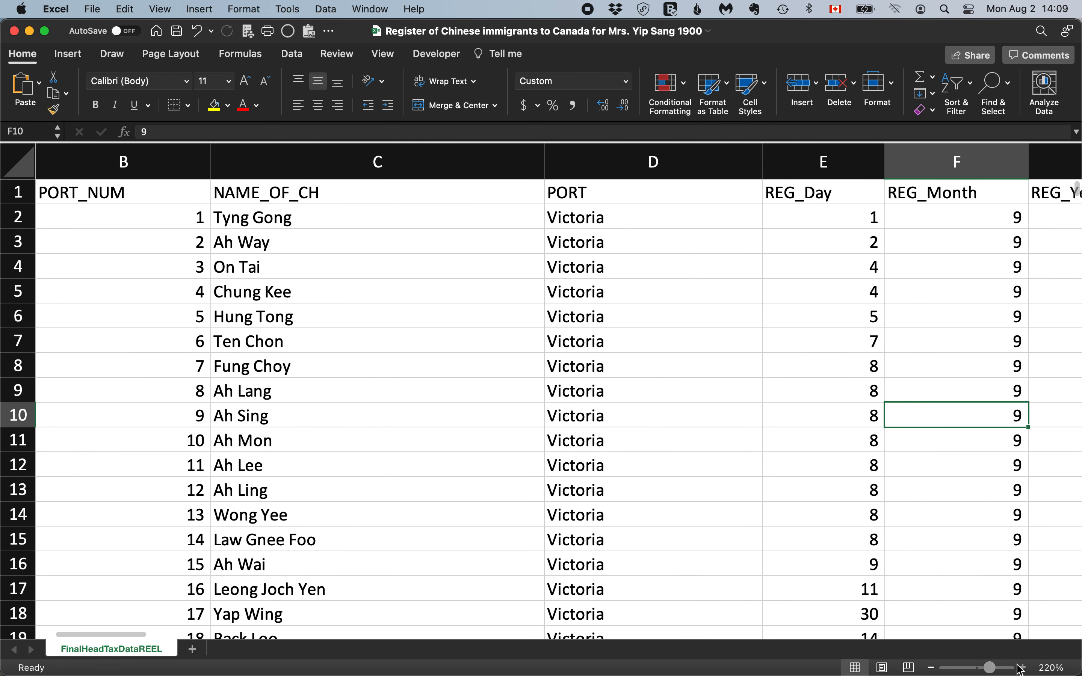
Step: Look over the register's rows and columns, including those far from the header row, and return to the start of the sheet
scroll(335, 397, right, 10)
scroll(335, 397, down, 20)
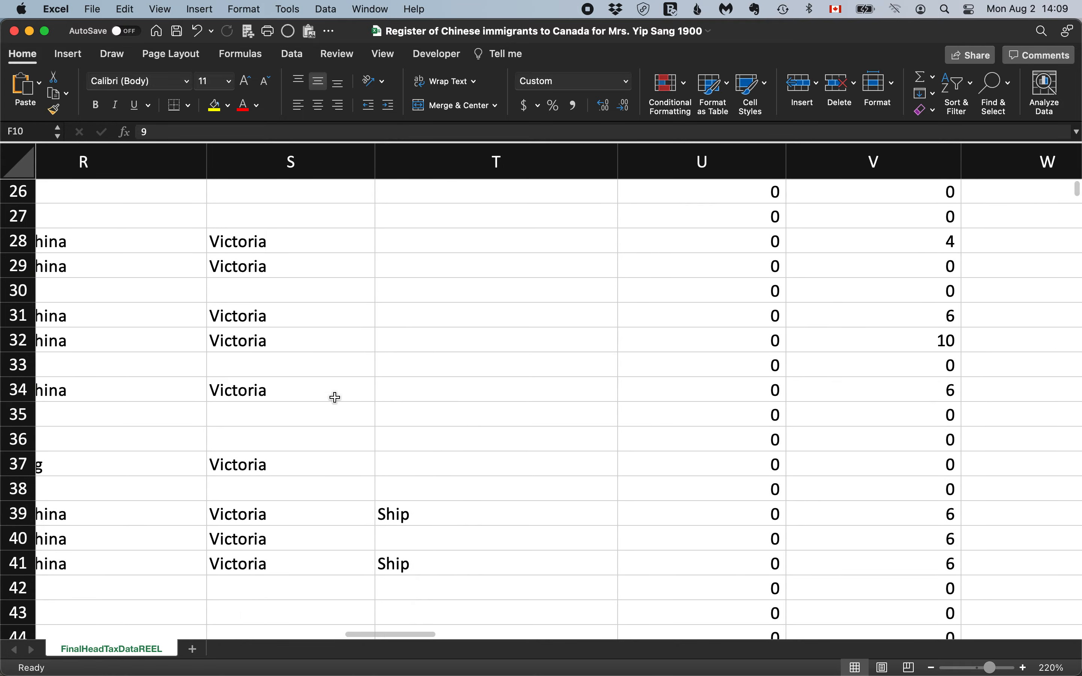
scroll(303, 490, down, 10)
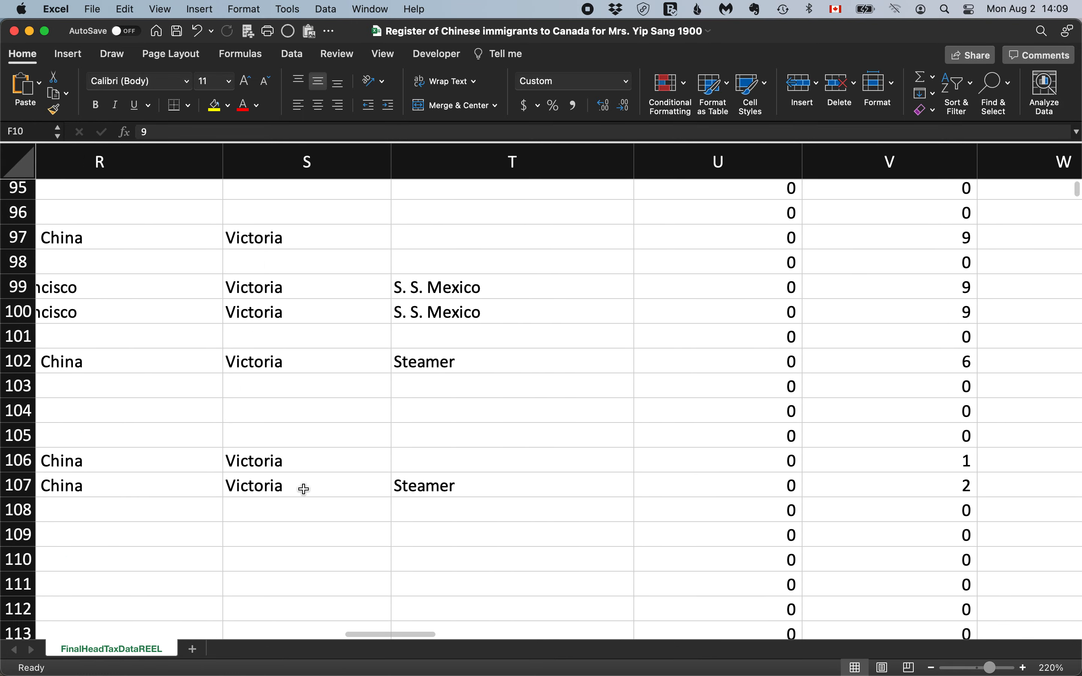
scroll(203, 398, left, 5)
scroll(203, 399, left, 15)
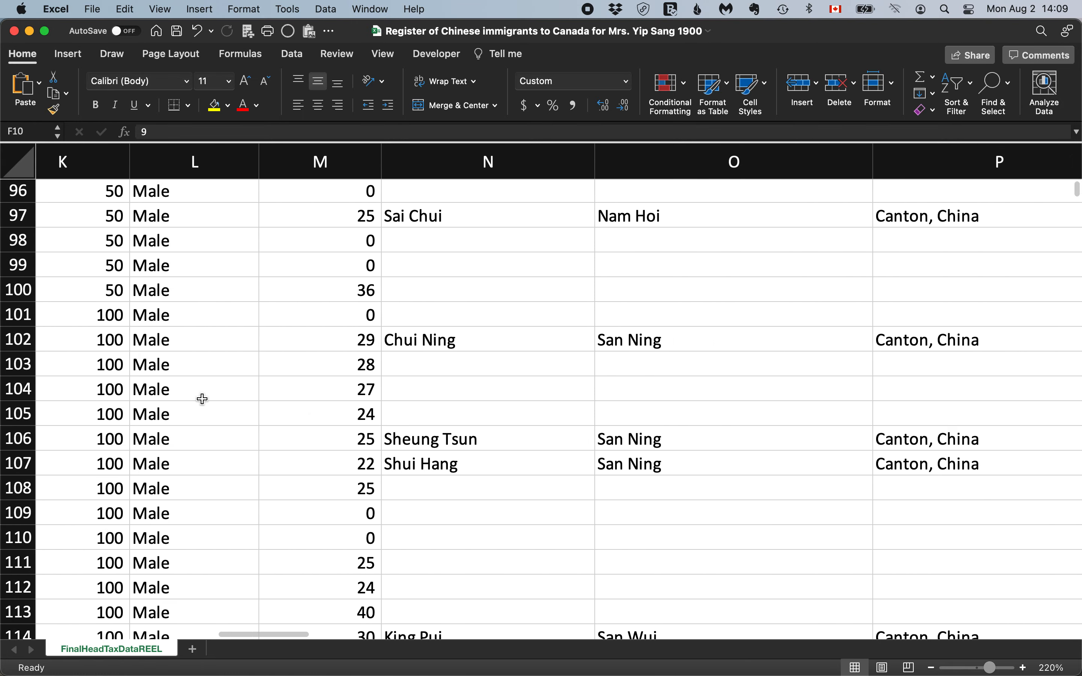
scroll(203, 399, up, 20)
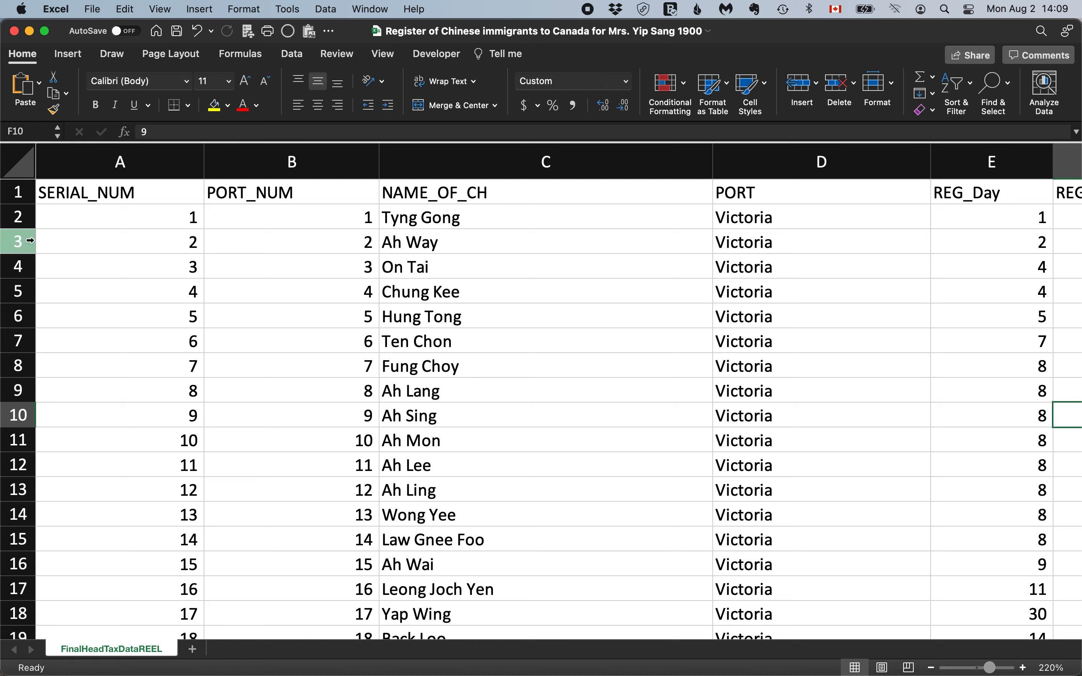
Step: Freeze the top row so the column headers in row 1 stay in place while browsing the records
click(17, 193)
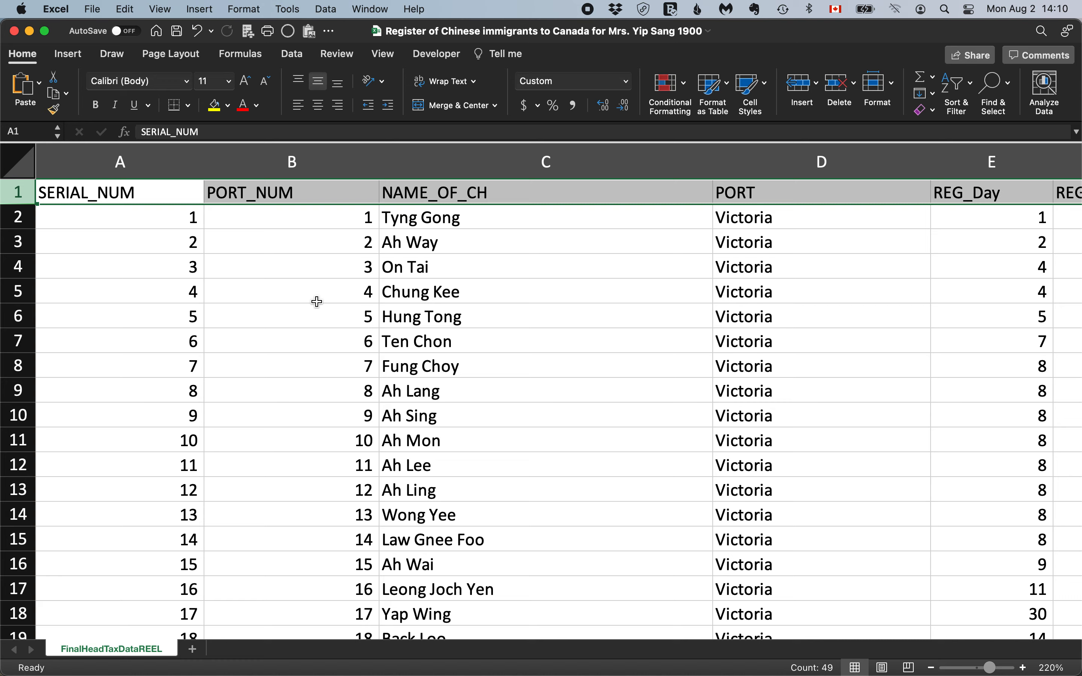
scroll(317, 302, down, 5)
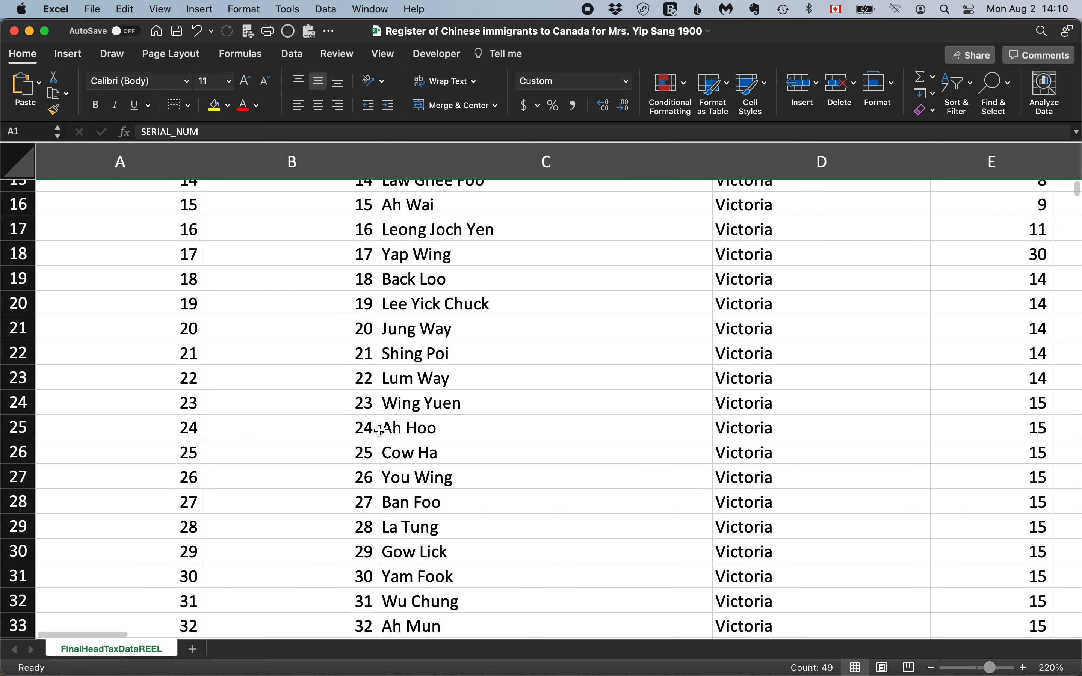
scroll(381, 430, up, 6)
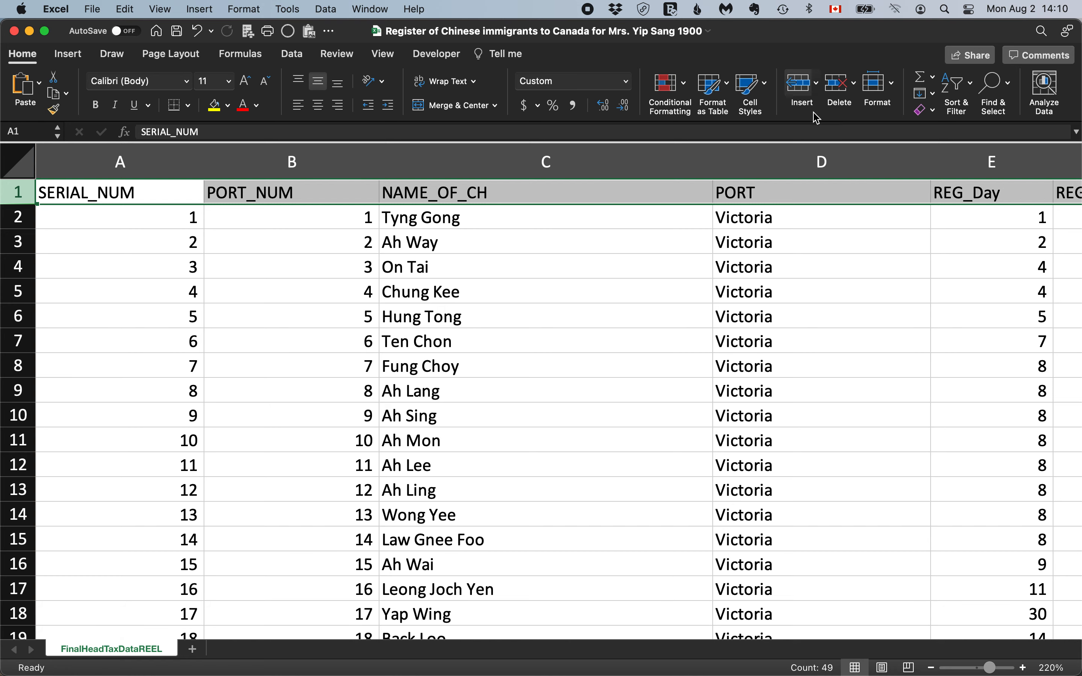
click(23, 60)
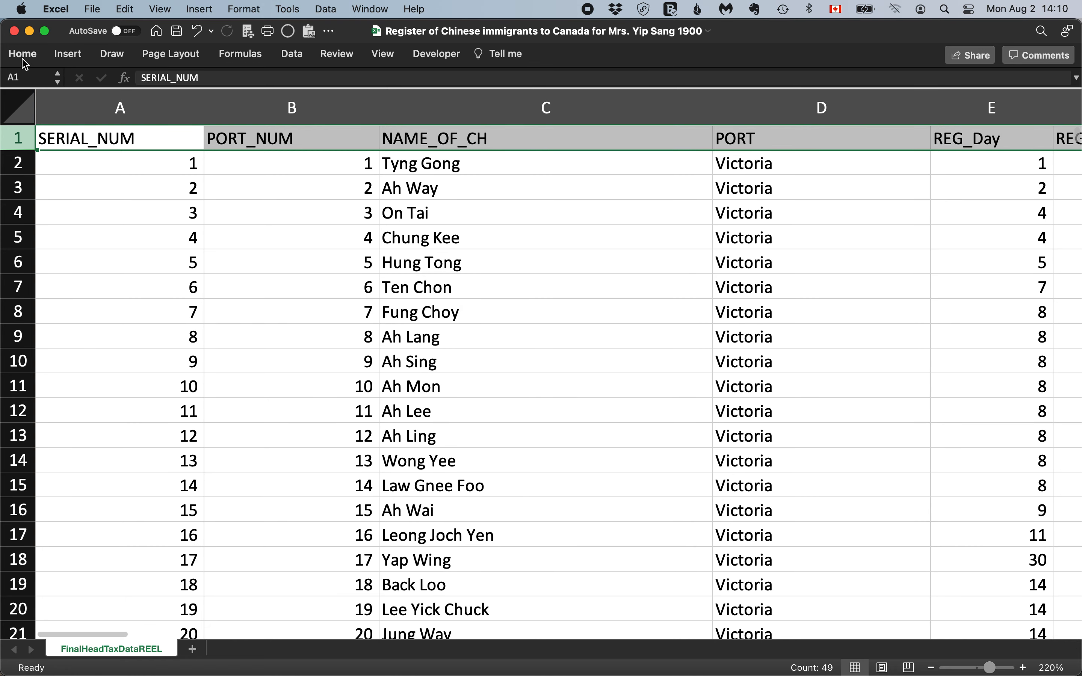
click(23, 60)
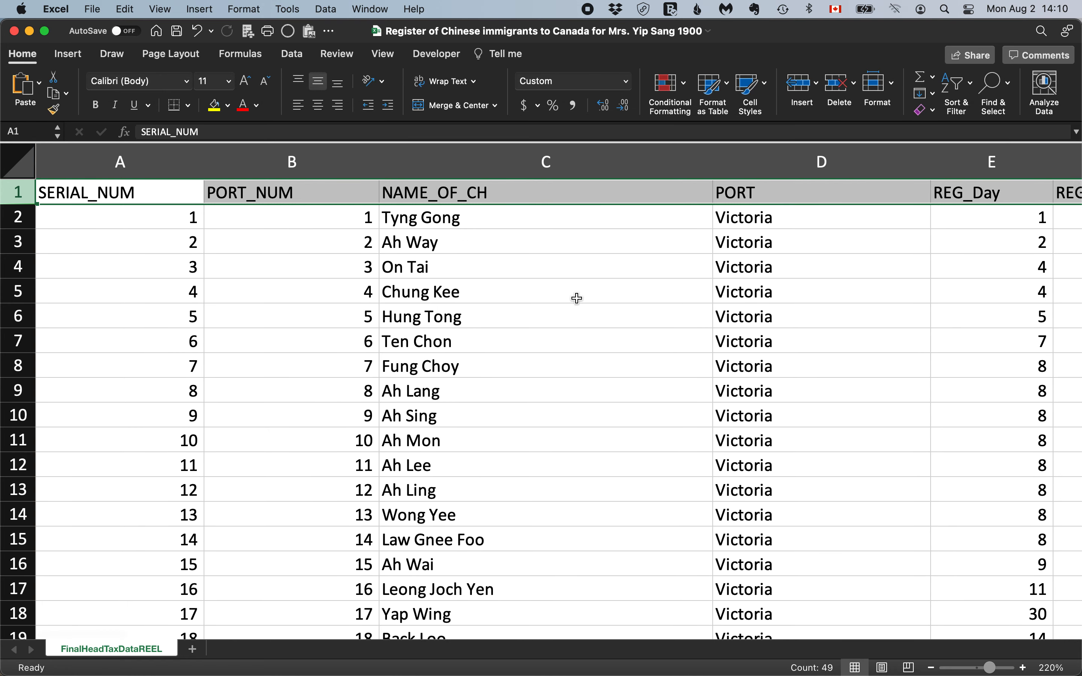
click(383, 56)
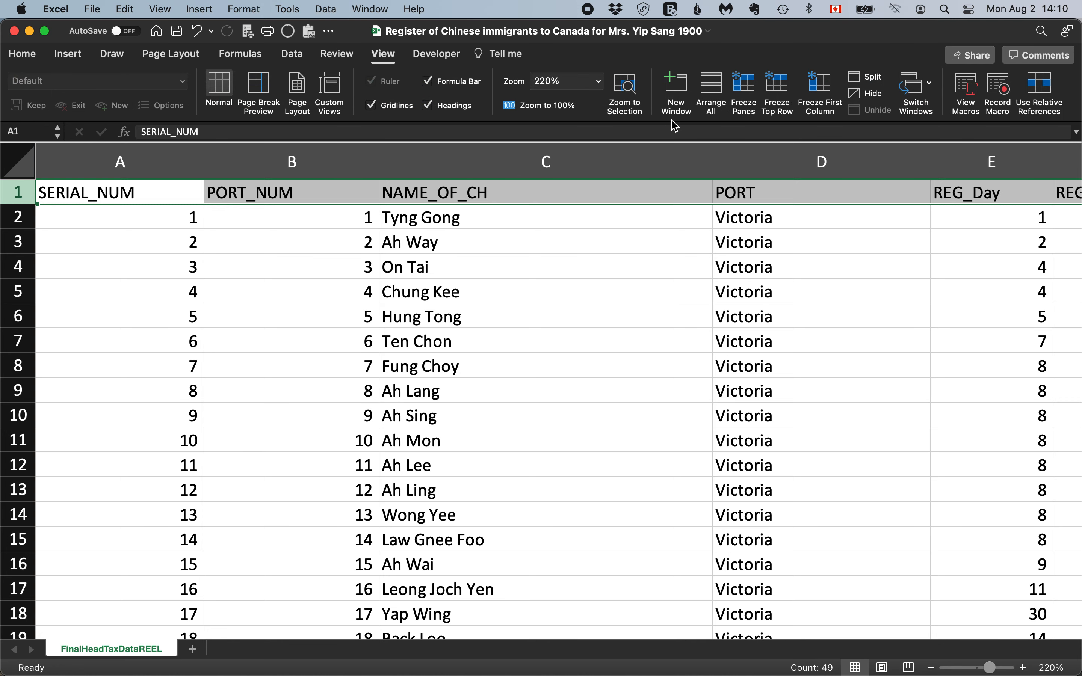
click(788, 87)
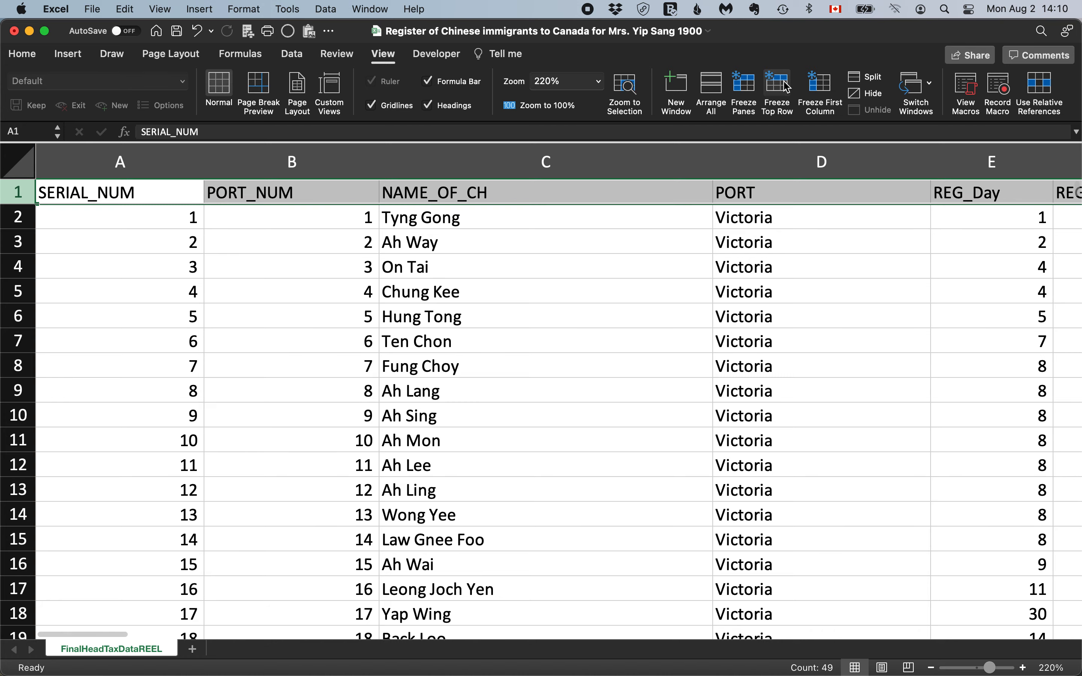
scroll(482, 401, down, 10)
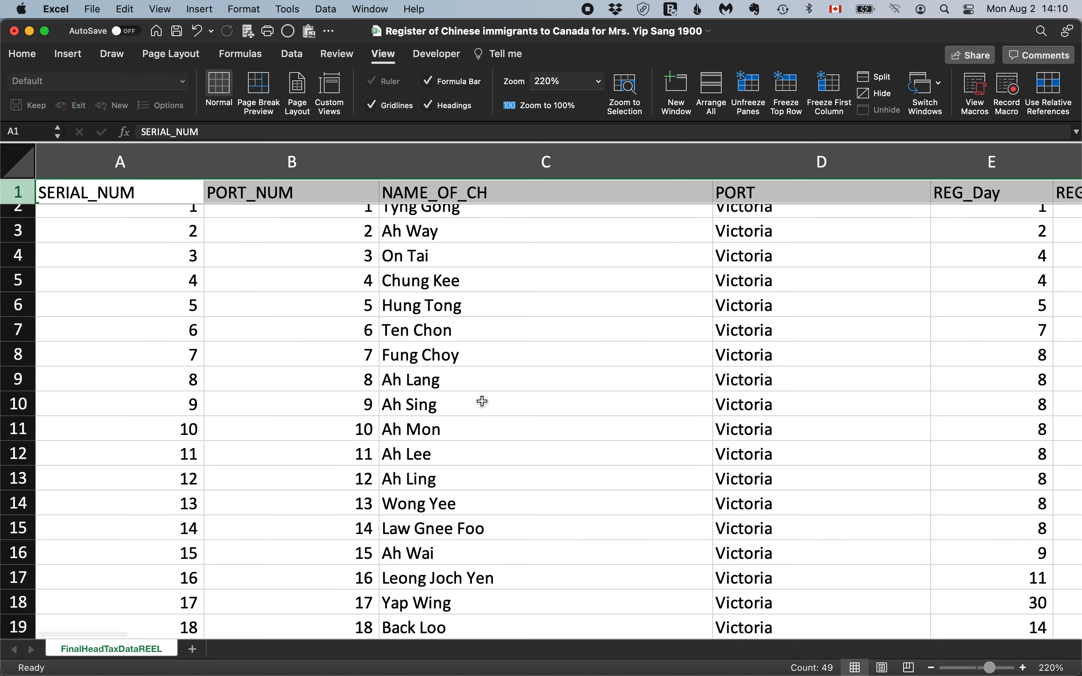
scroll(482, 401, down, 9)
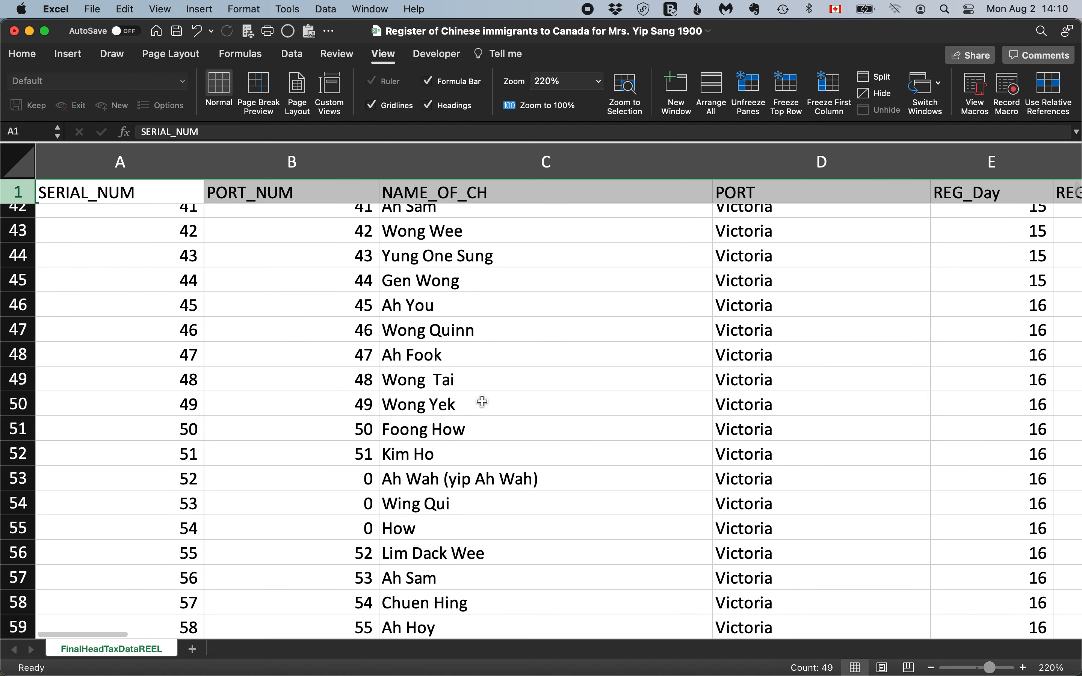
scroll(482, 402, up, 8)
scroll(482, 401, down, 9)
scroll(482, 402, up, 15)
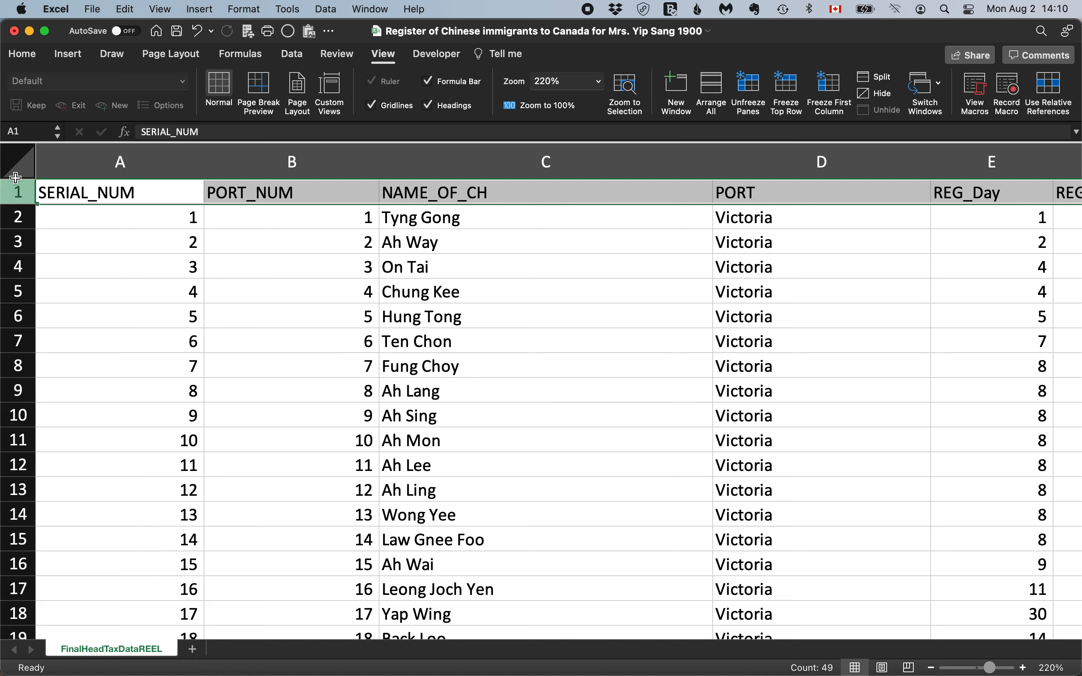
Step: Turn on filtering for the header row and check the filter options of the SERIAL_NUM column
click(25, 56)
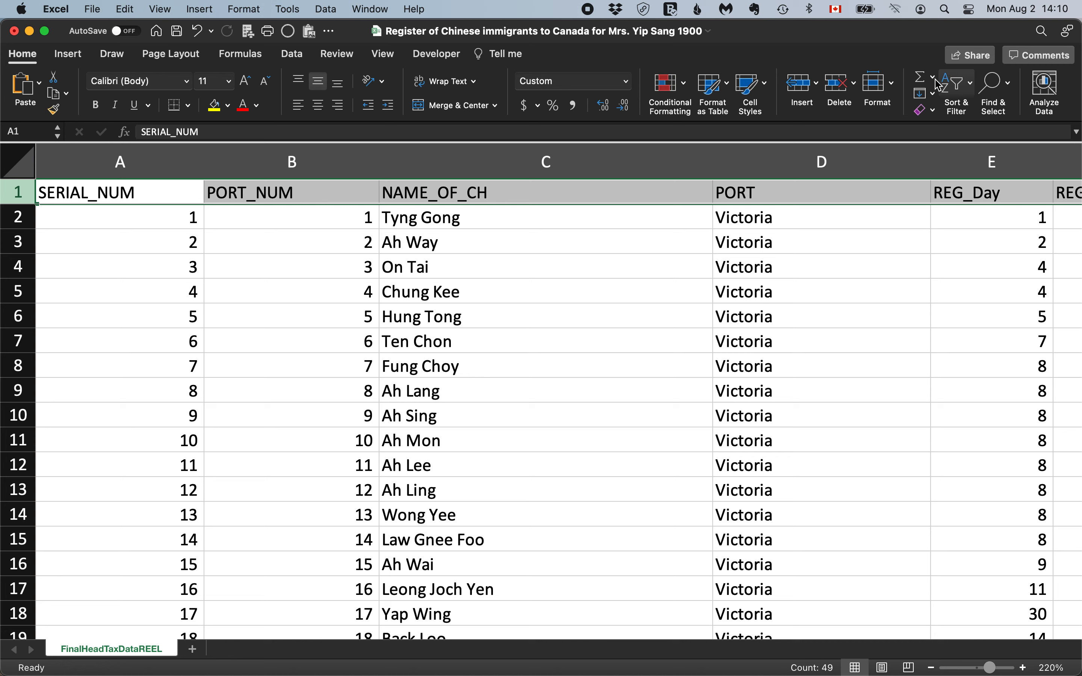
click(974, 88)
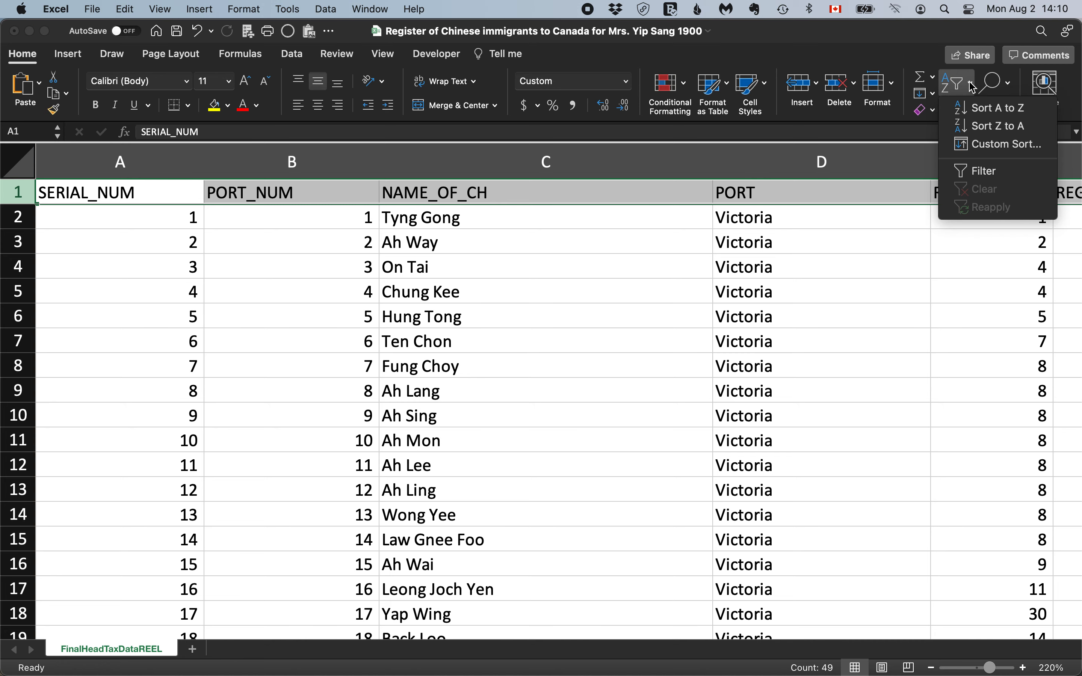
click(1015, 175)
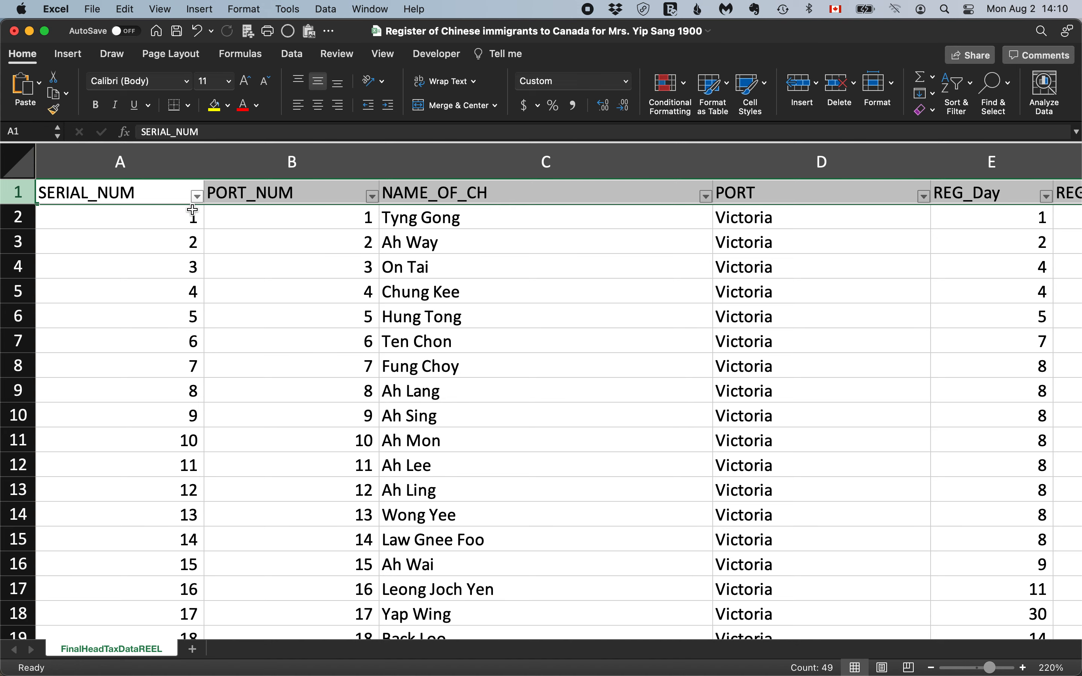
click(197, 196)
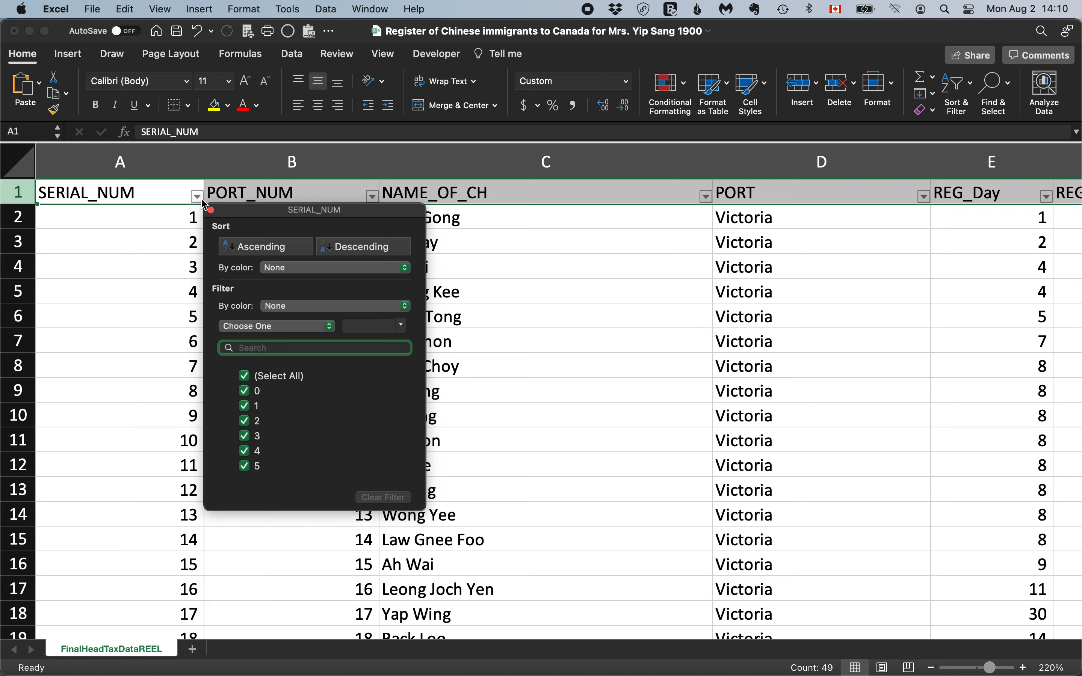
click(201, 198)
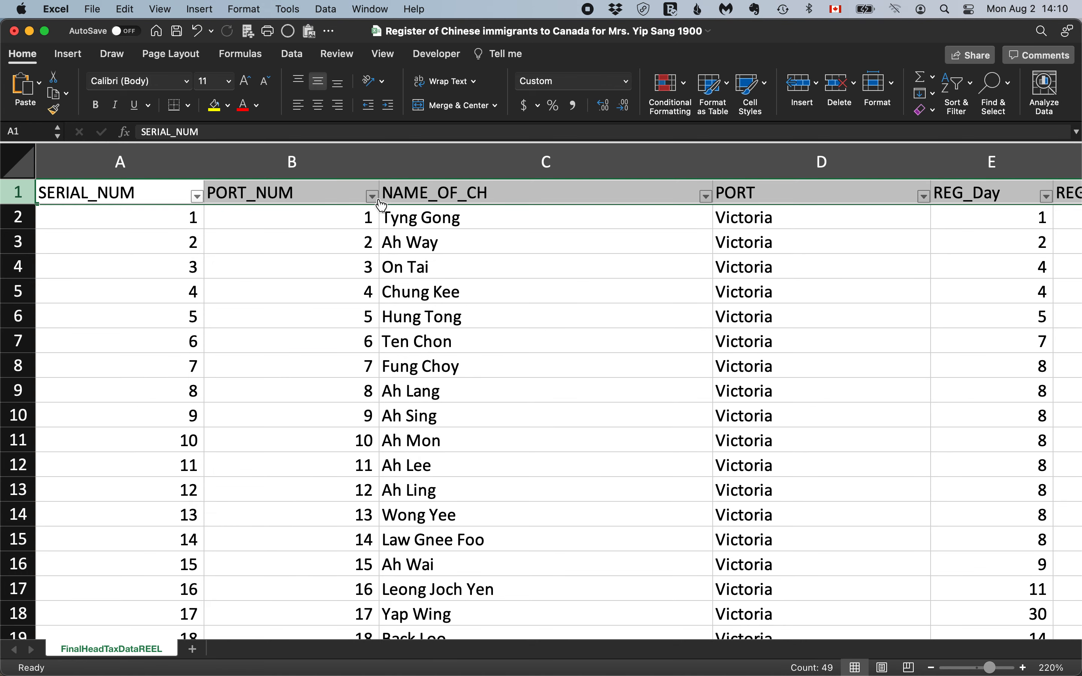
Step: Examine the filterable column headers across the register, including the registration date, fees, sex, age and profession columns
scroll(882, 332, right, 15)
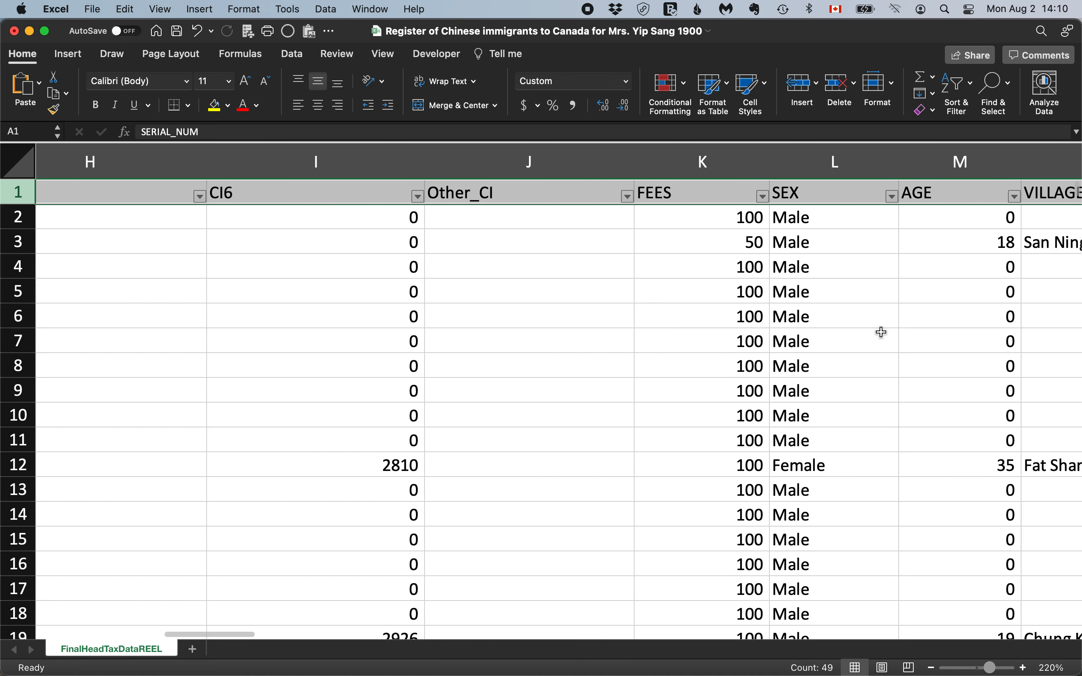
scroll(881, 332, right, 15)
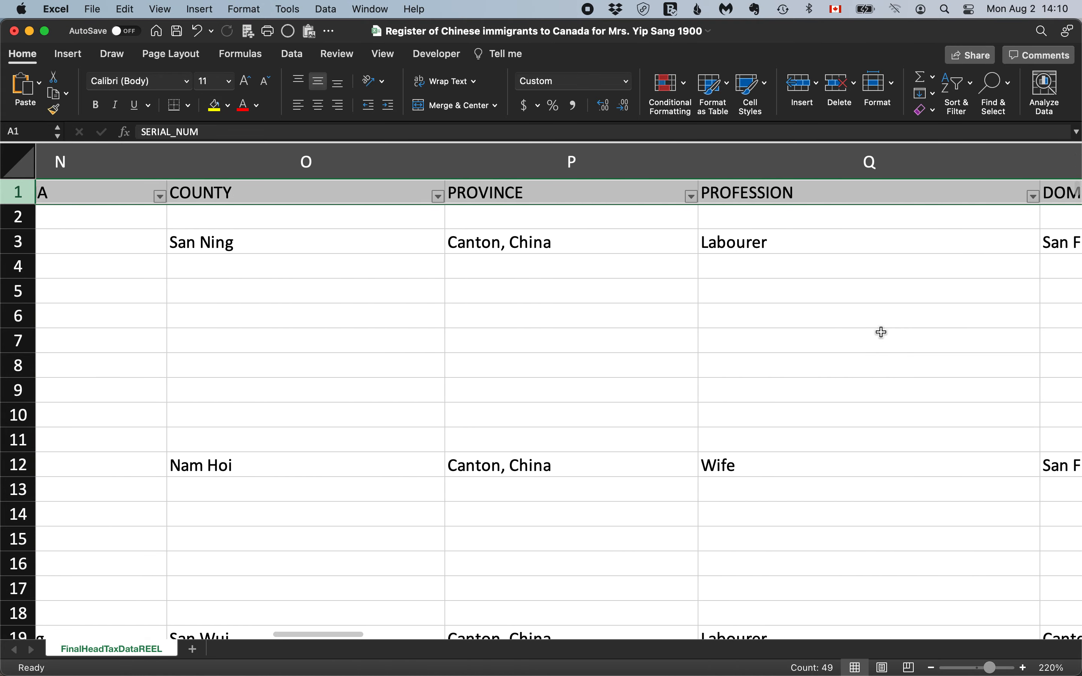
scroll(485, 375, left, 15)
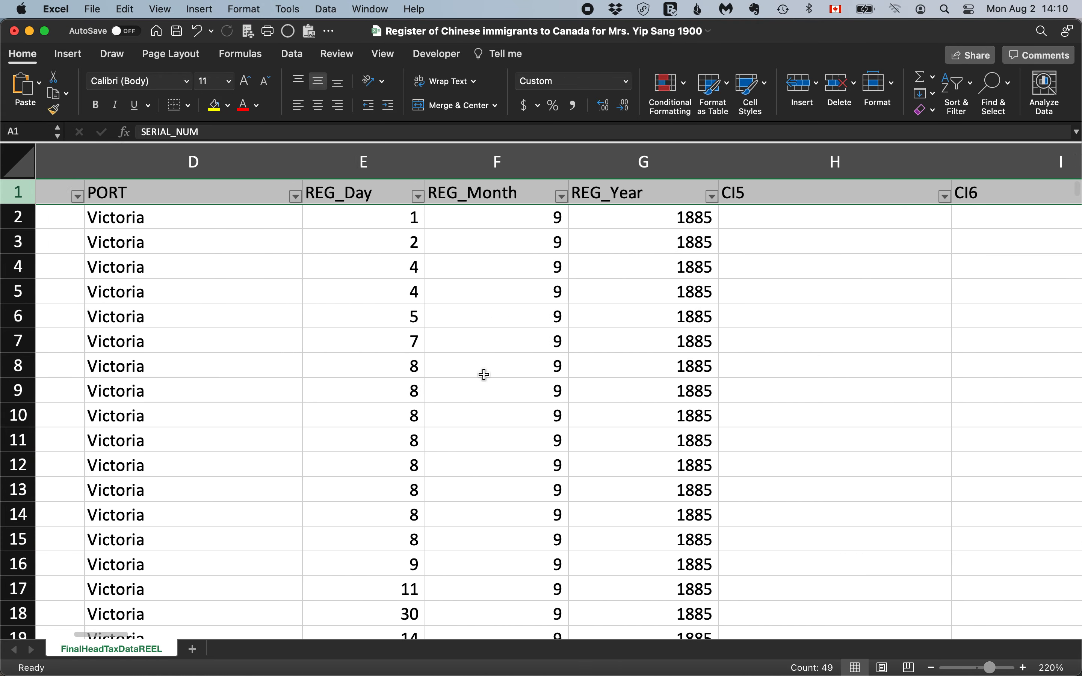
scroll(485, 375, left, 5)
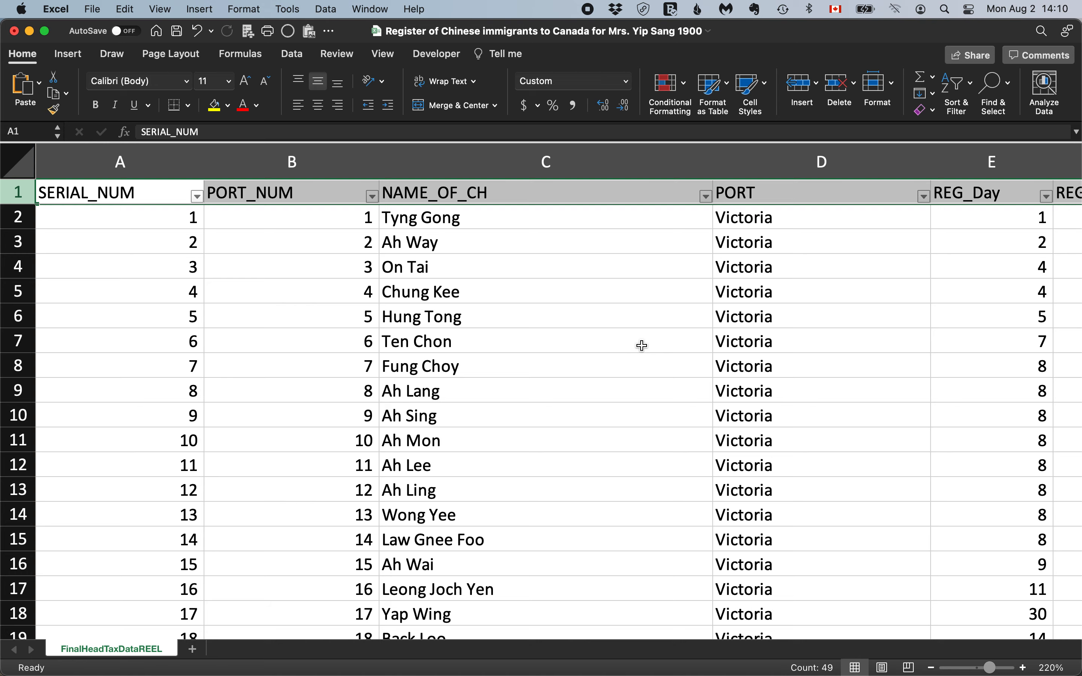
scroll(809, 339, right, 10)
scroll(662, 339, left, 3)
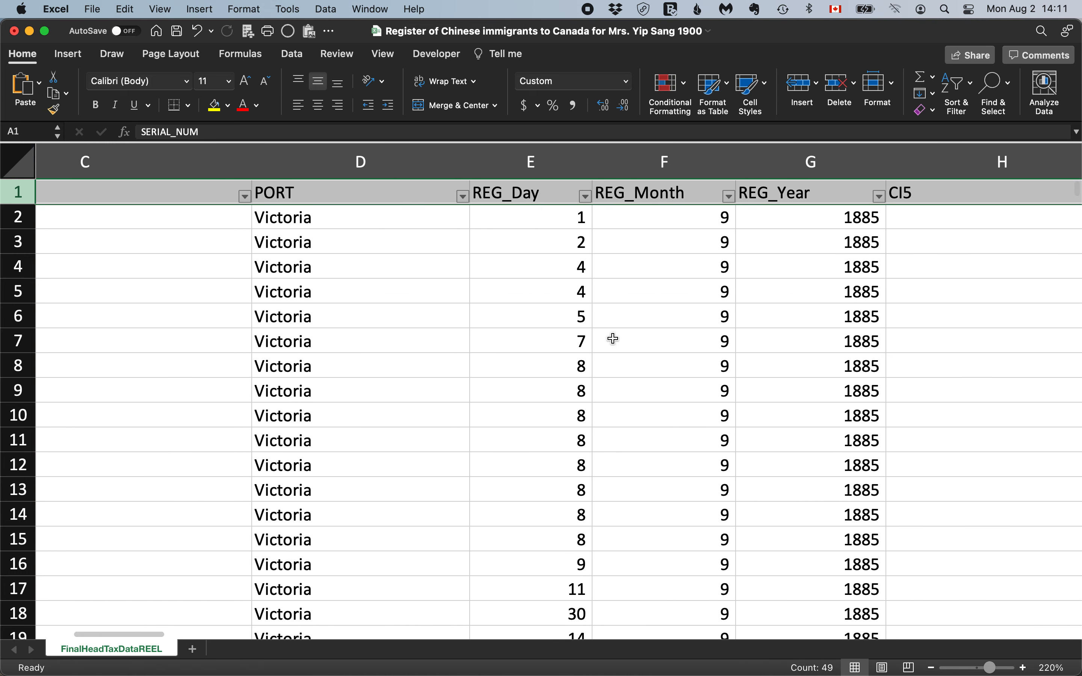
scroll(507, 341, down, 5)
scroll(508, 341, up, 5)
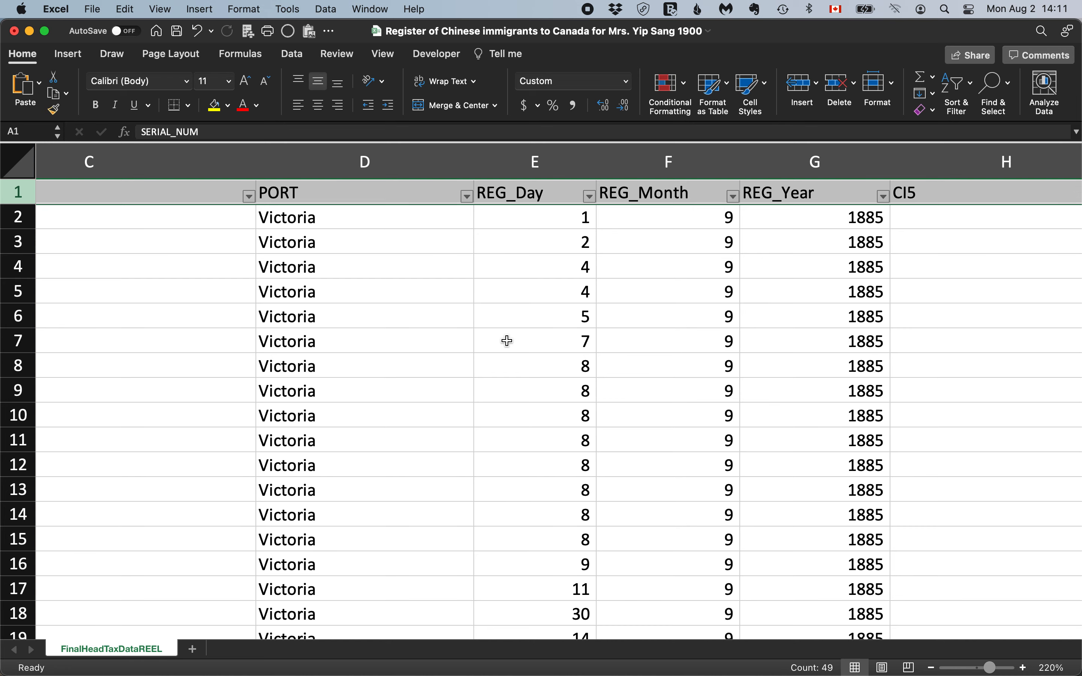
scroll(508, 340, right, 10)
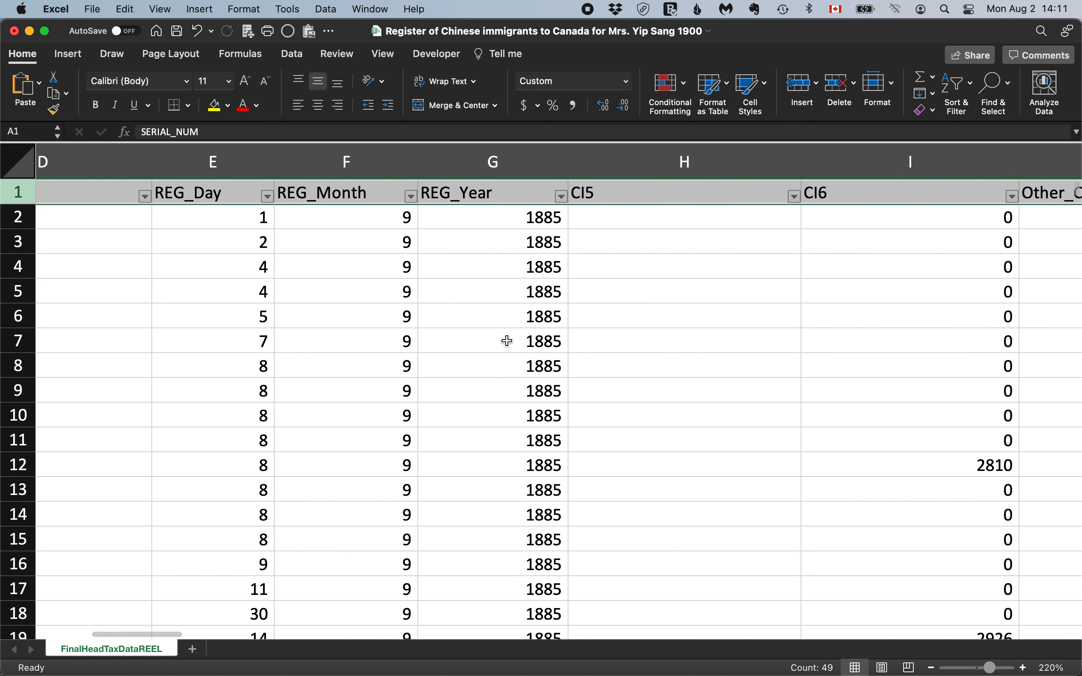
scroll(507, 341, left, 12)
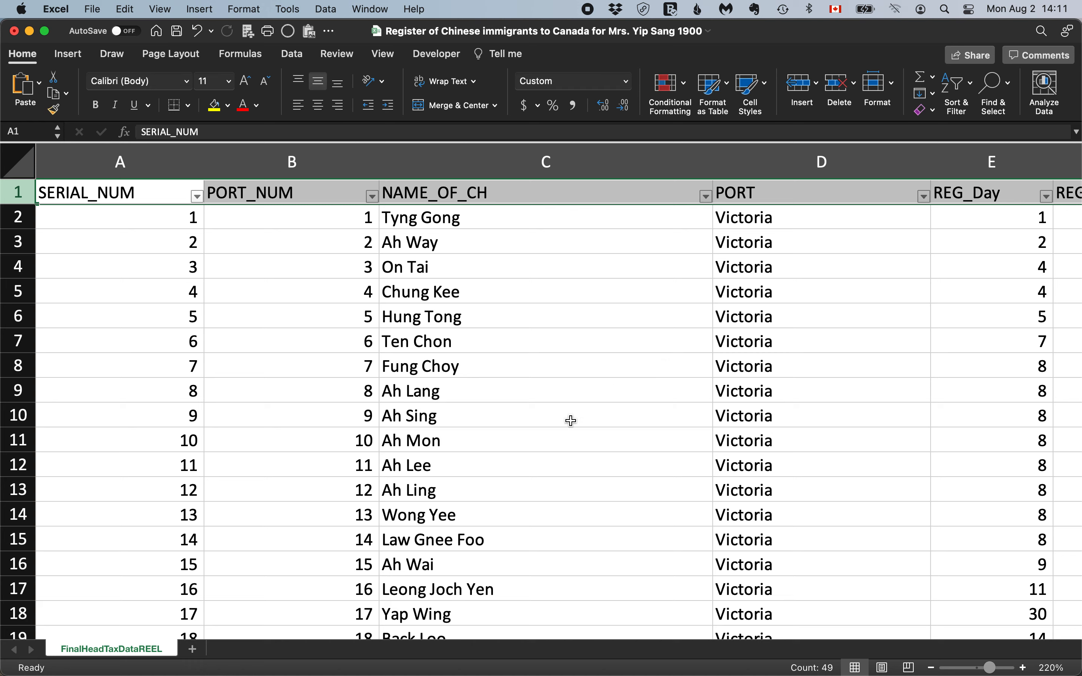
Step: Filter the REG_Year column to show only the records registered in 1900
scroll(571, 420, right, 10)
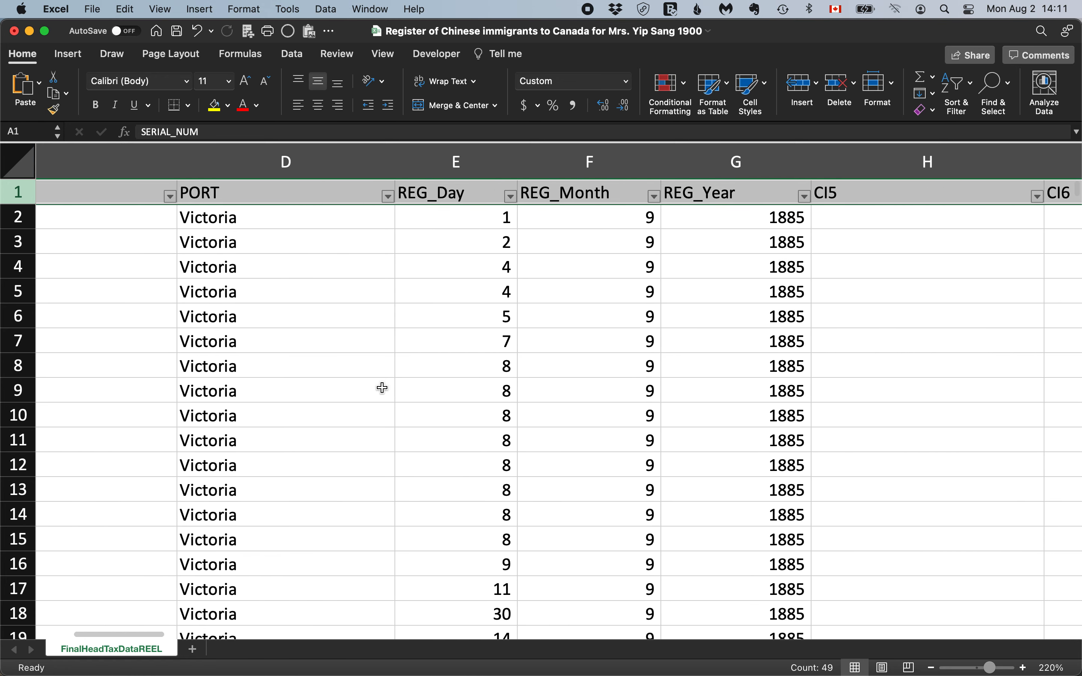
scroll(638, 364, right, 5)
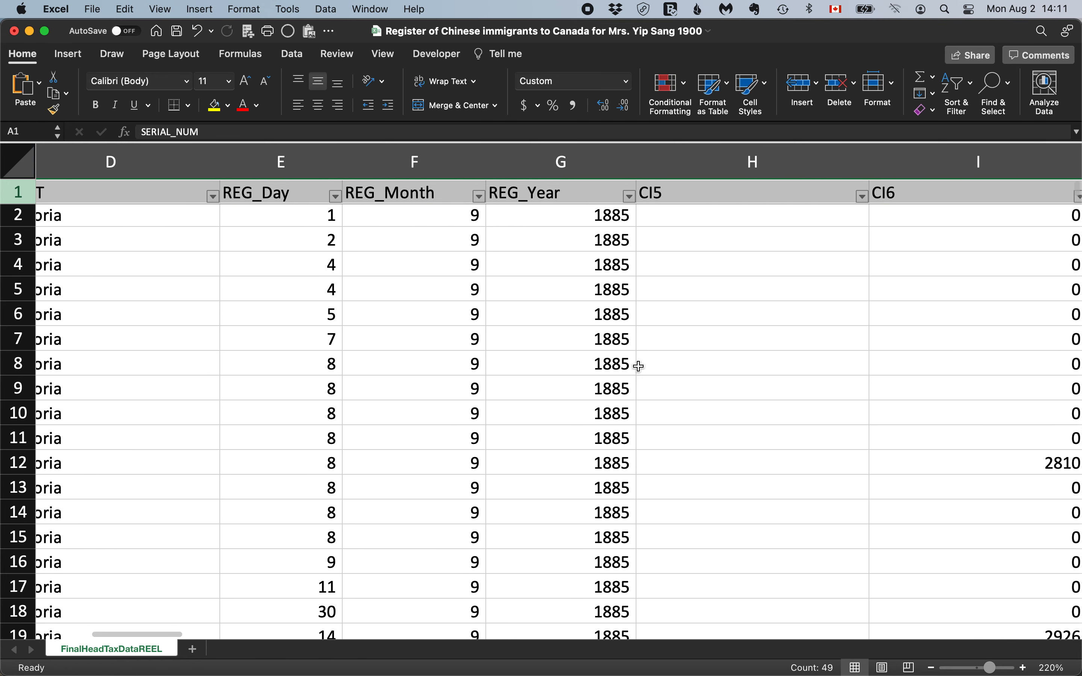
scroll(640, 367, right, 1)
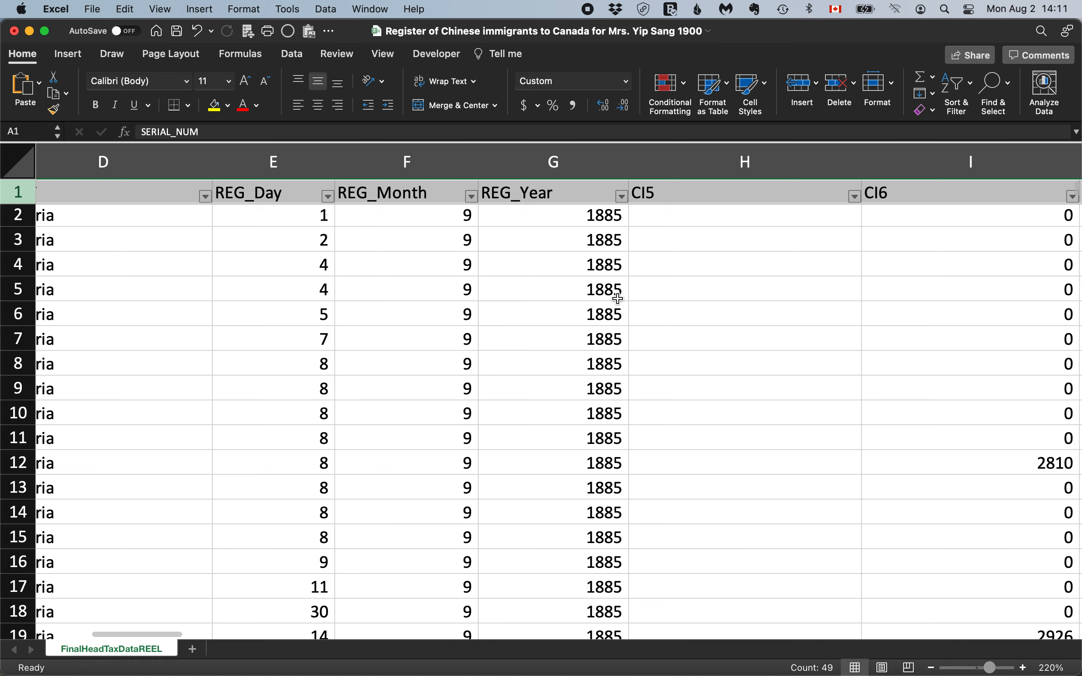
click(623, 197)
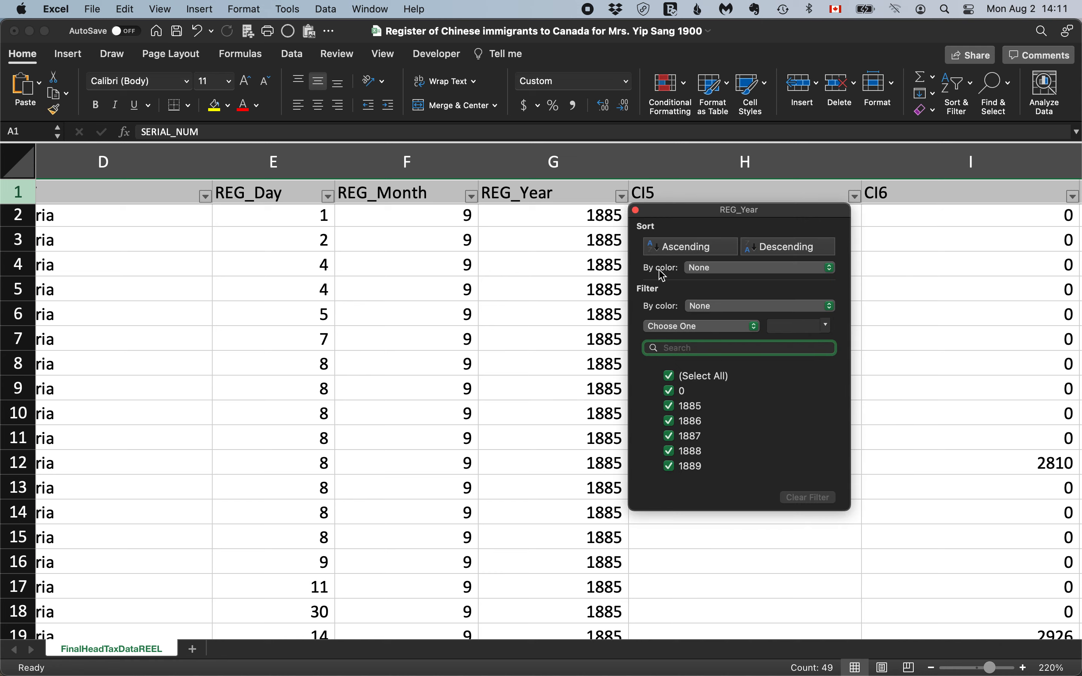
scroll(741, 441, down, 10)
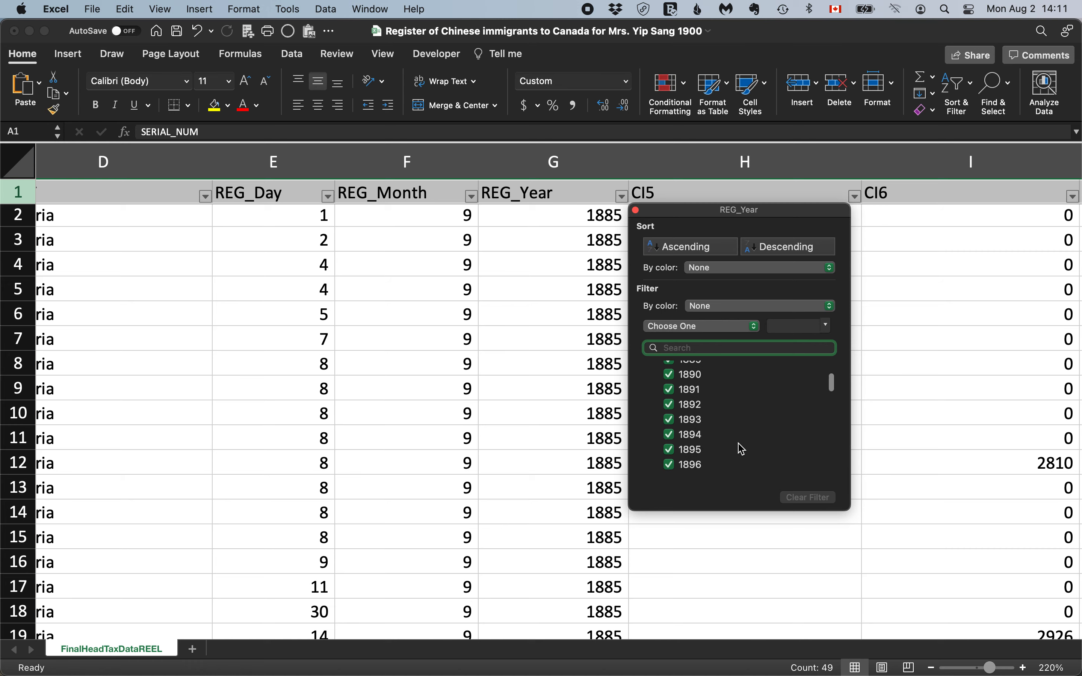
scroll(743, 449, up, 10)
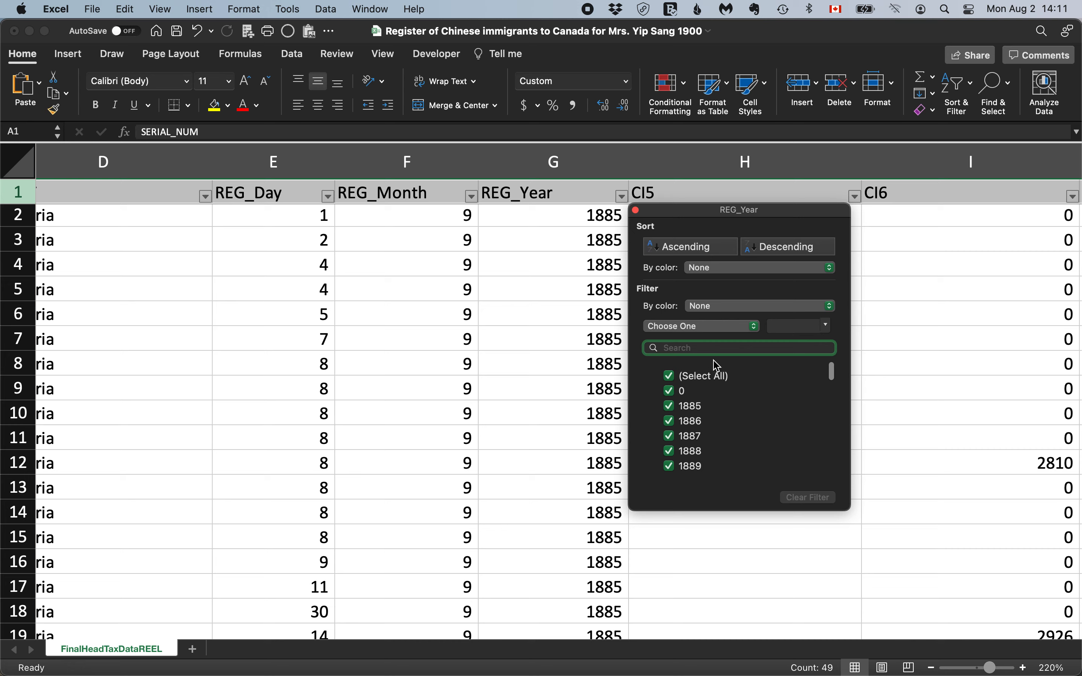
click(709, 377)
scroll(743, 431, down, 5)
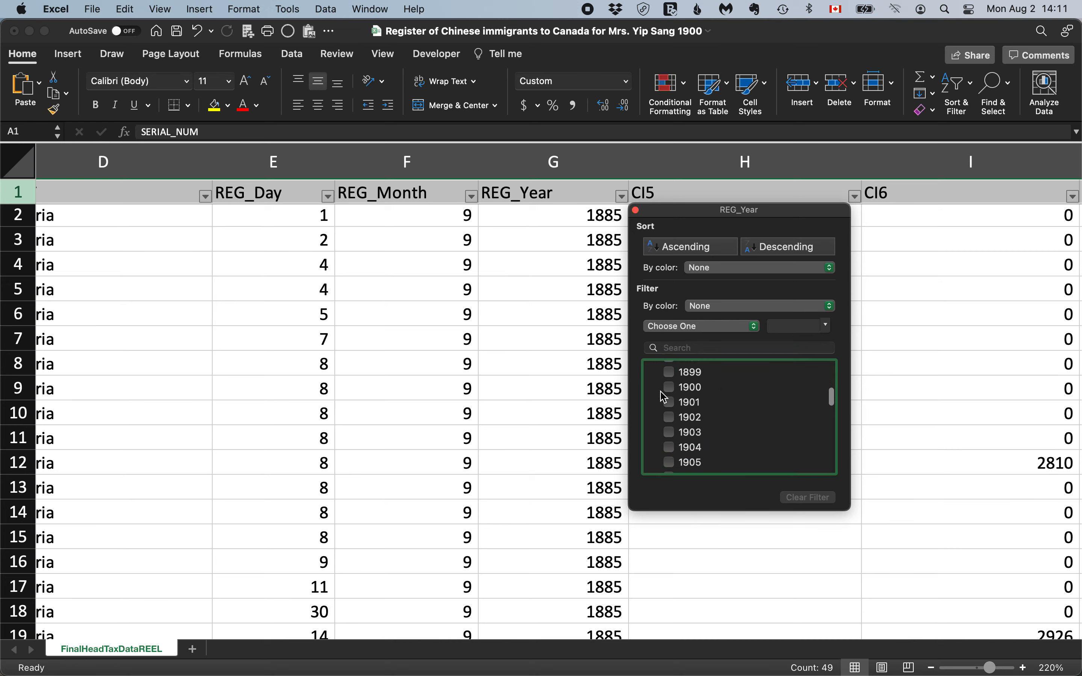
click(674, 388)
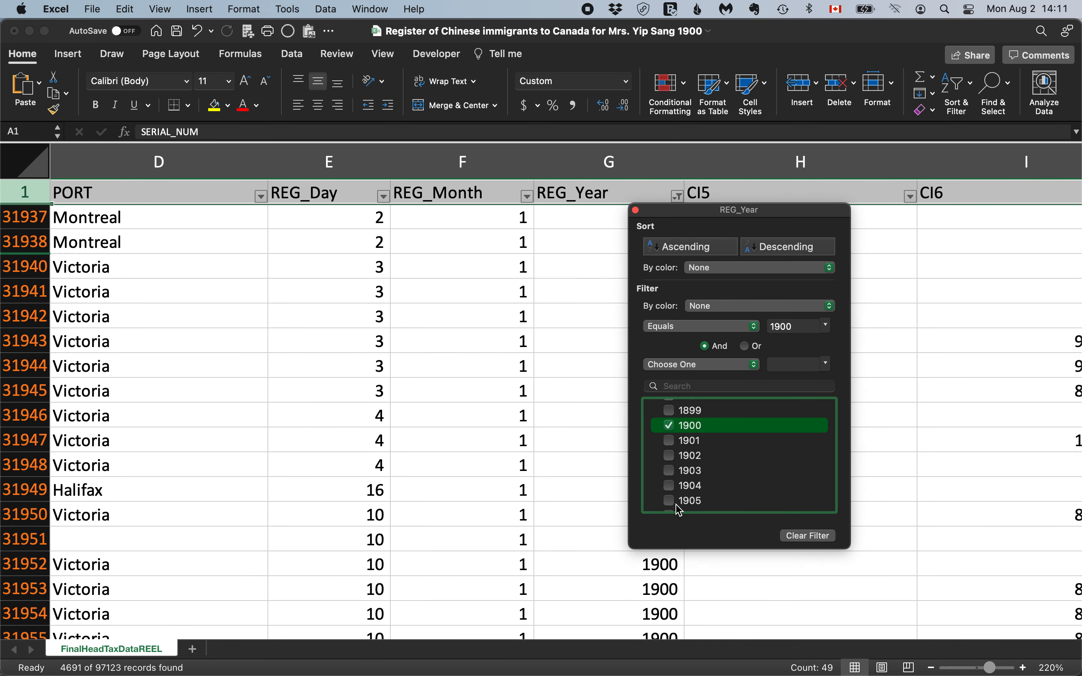
click(589, 506)
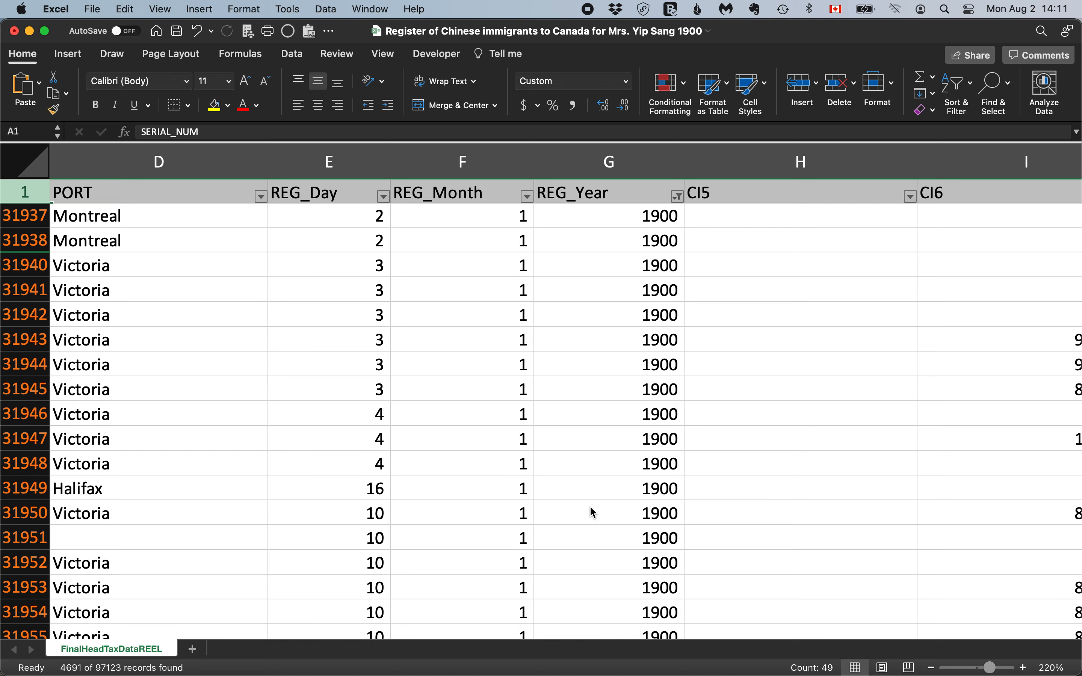
Step: Look over the records filtered for 1900, from the serial number, name and port columns across to the fees, sex, age, village and county columns
scroll(590, 509, down, 6)
scroll(591, 508, left, 2)
scroll(591, 509, up, 6)
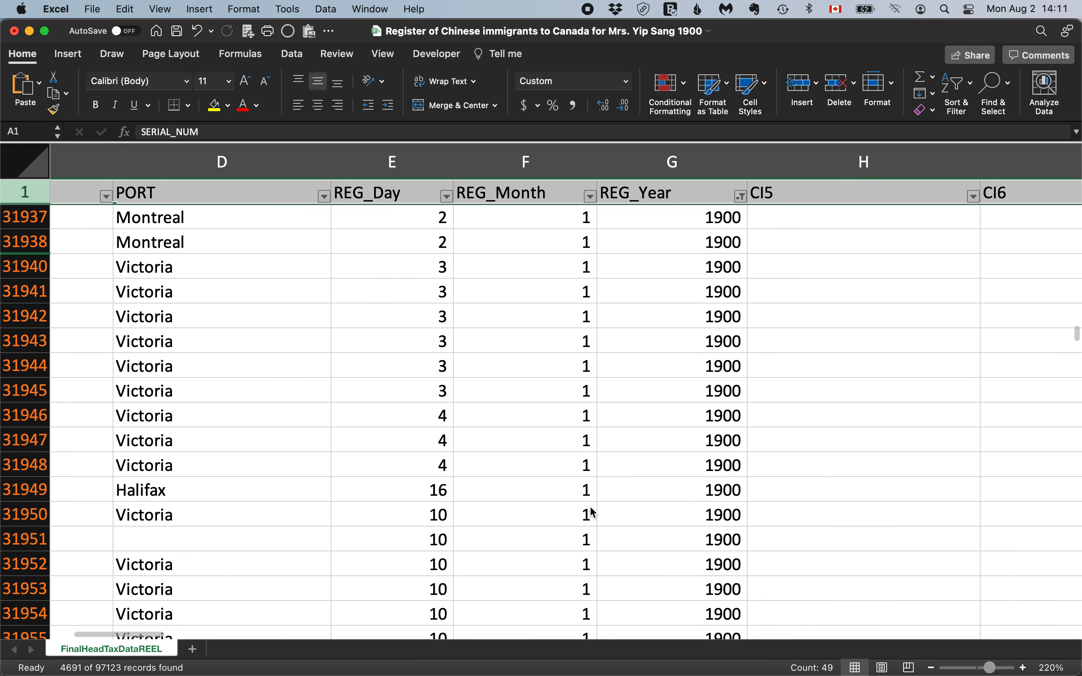
scroll(517, 387, right, 1)
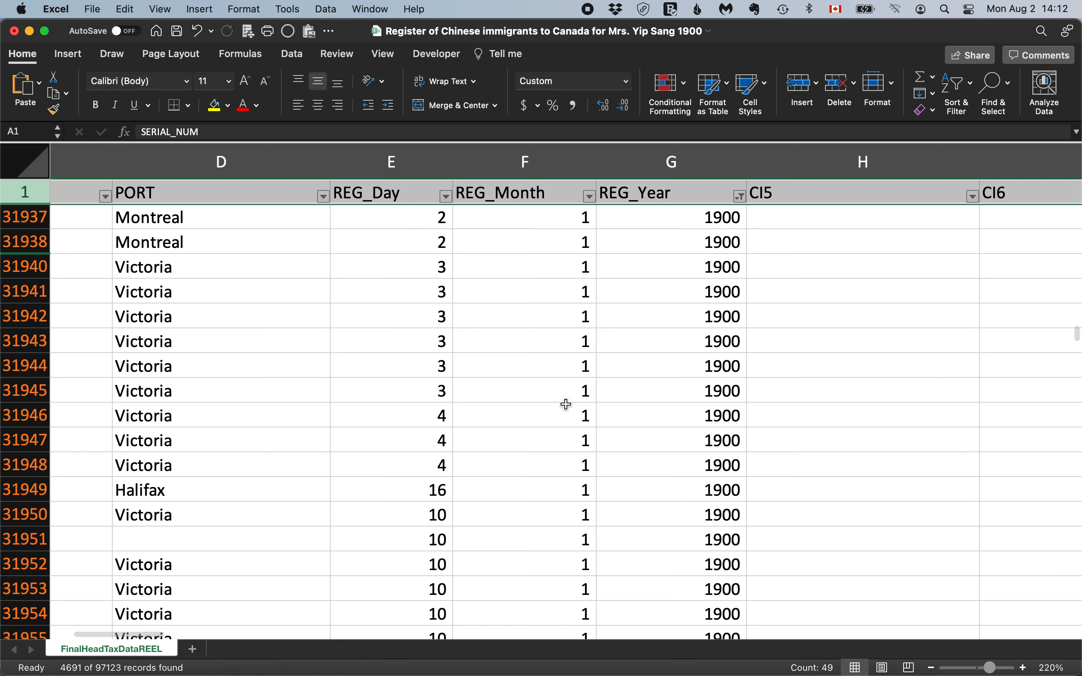
scroll(566, 404, down, 5)
scroll(567, 405, up, 5)
scroll(567, 405, left, 1)
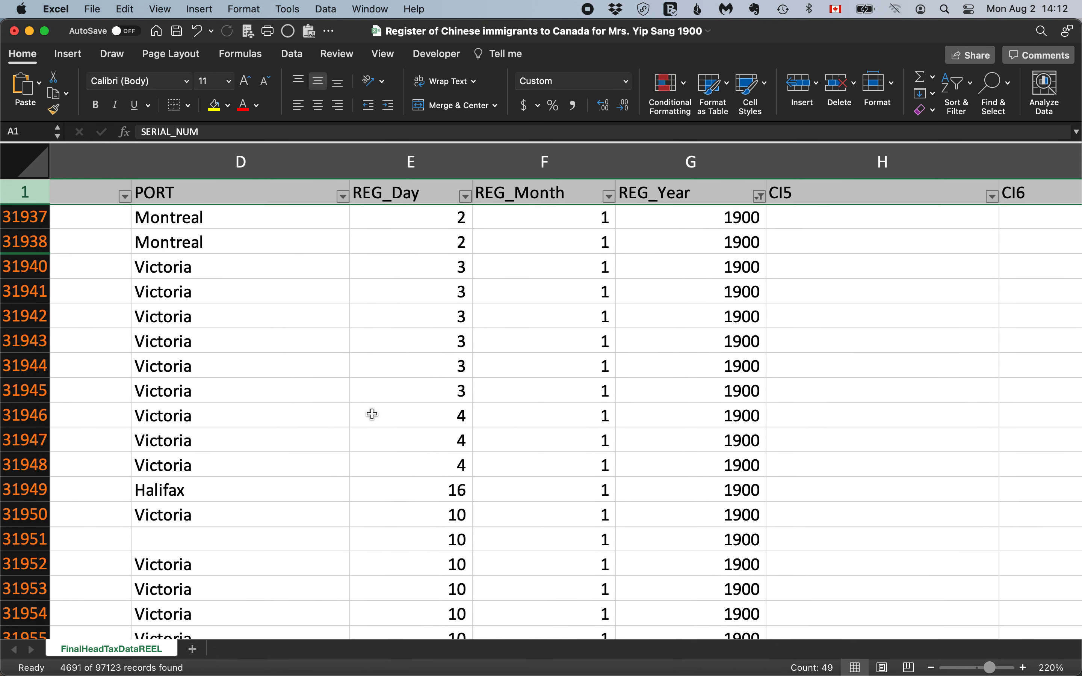
scroll(379, 409, left, 5)
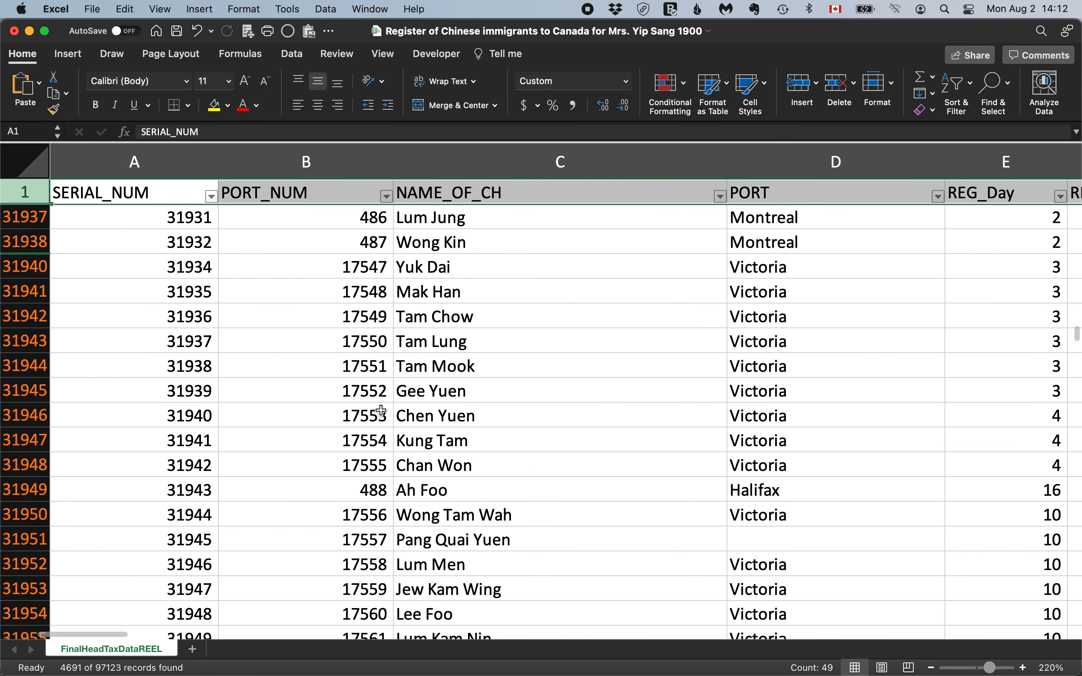
click(381, 410)
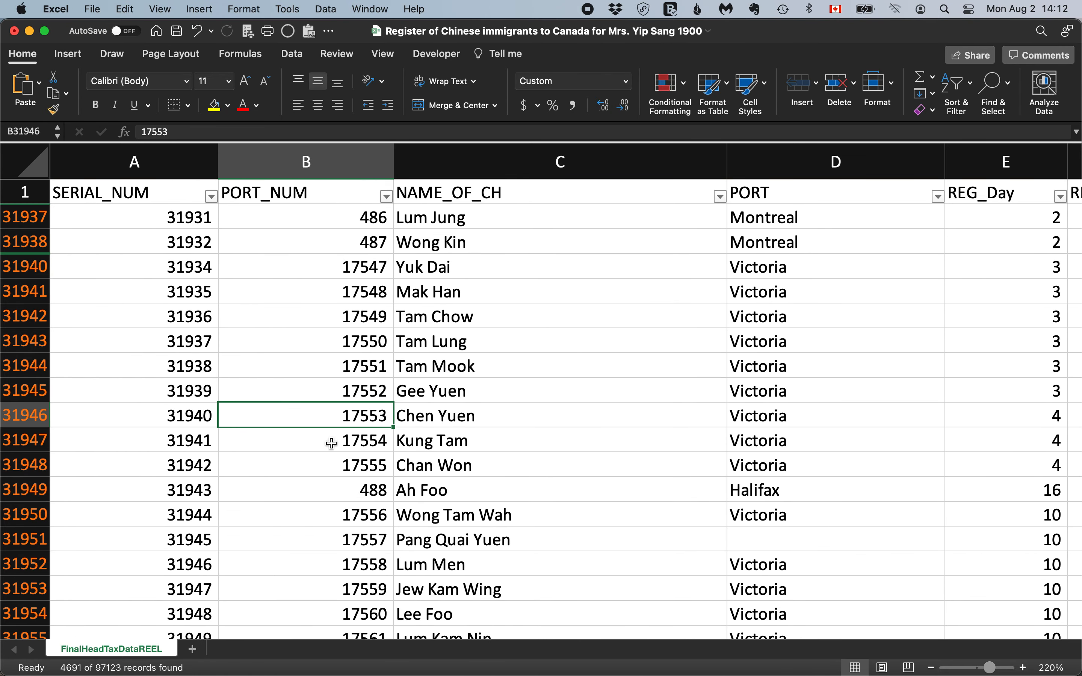
click(544, 441)
scroll(807, 405, right, 5)
scroll(808, 405, right, 10)
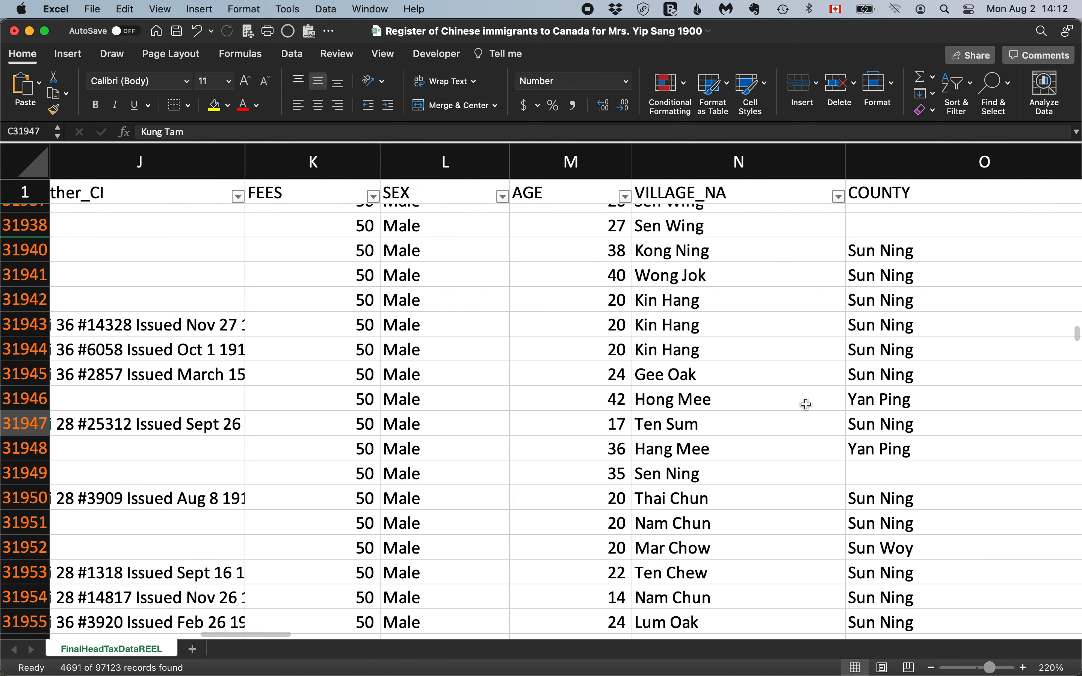
Step: Filter the SEX column to show only Female and blank entries within the year's records
scroll(805, 405, up, 1)
scroll(558, 340, left, 5)
scroll(559, 340, left, 1)
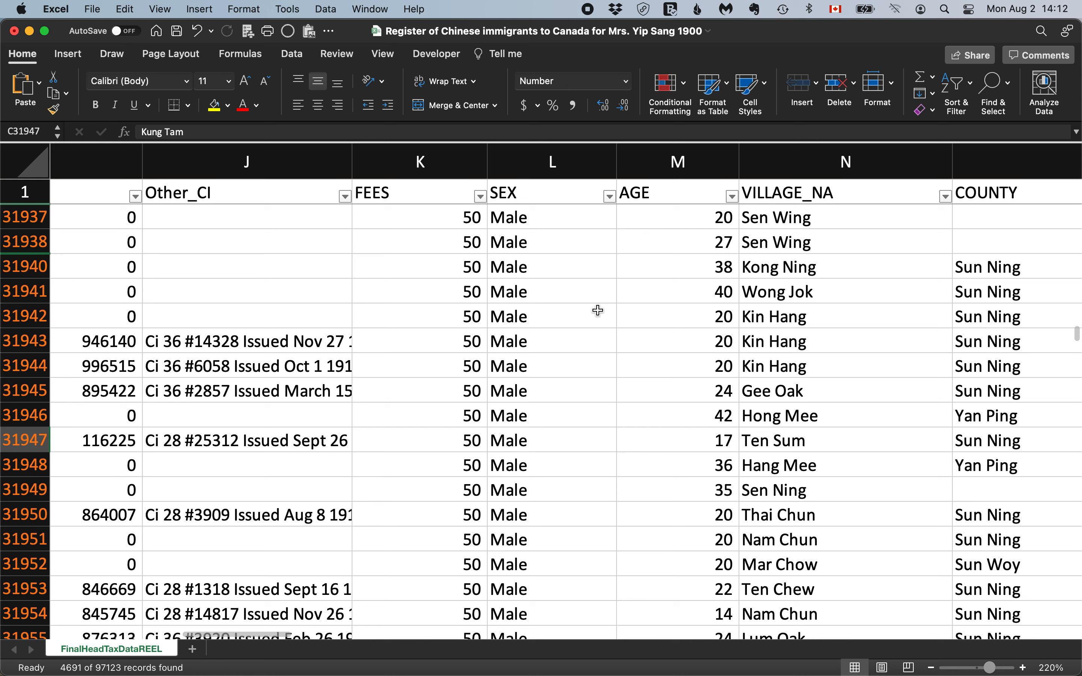
click(611, 198)
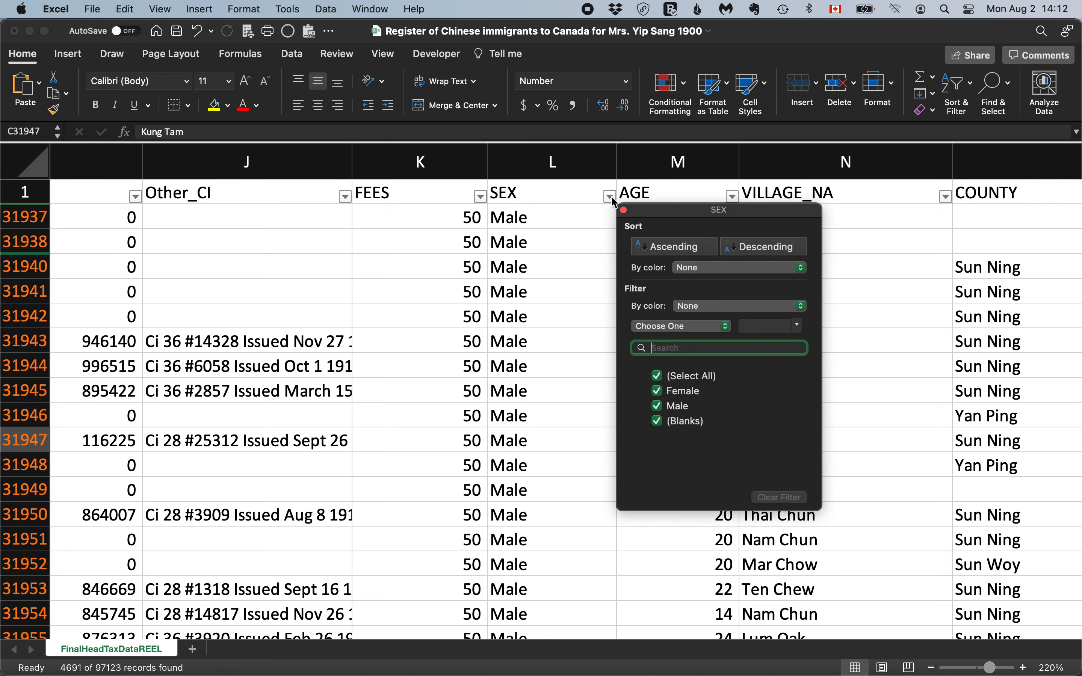
click(700, 378)
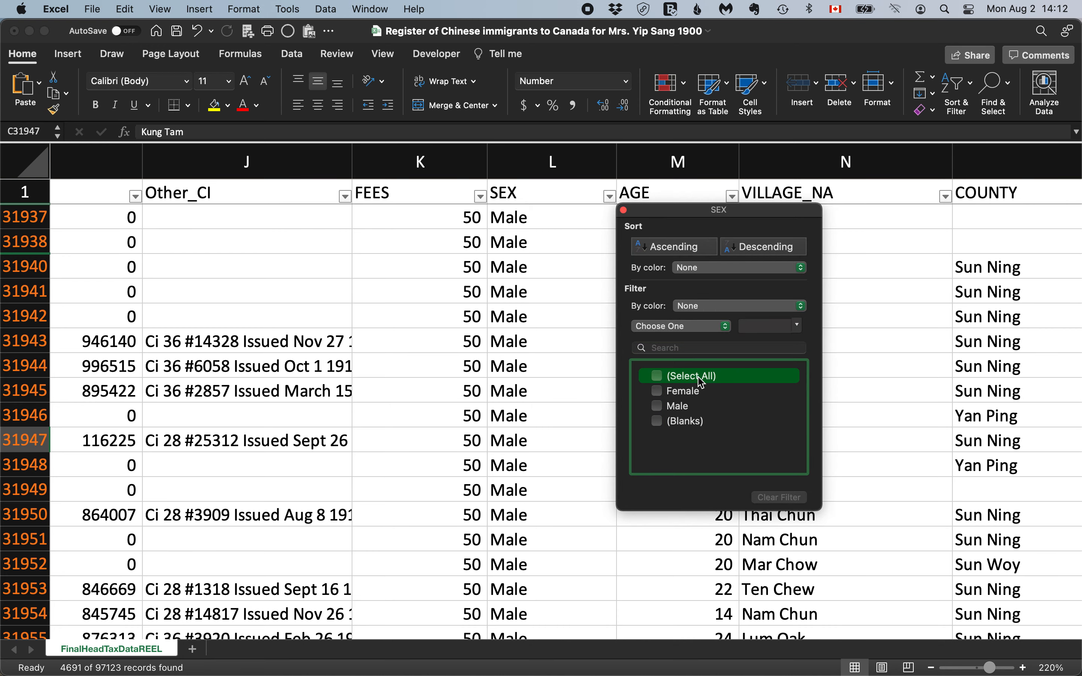
click(690, 393)
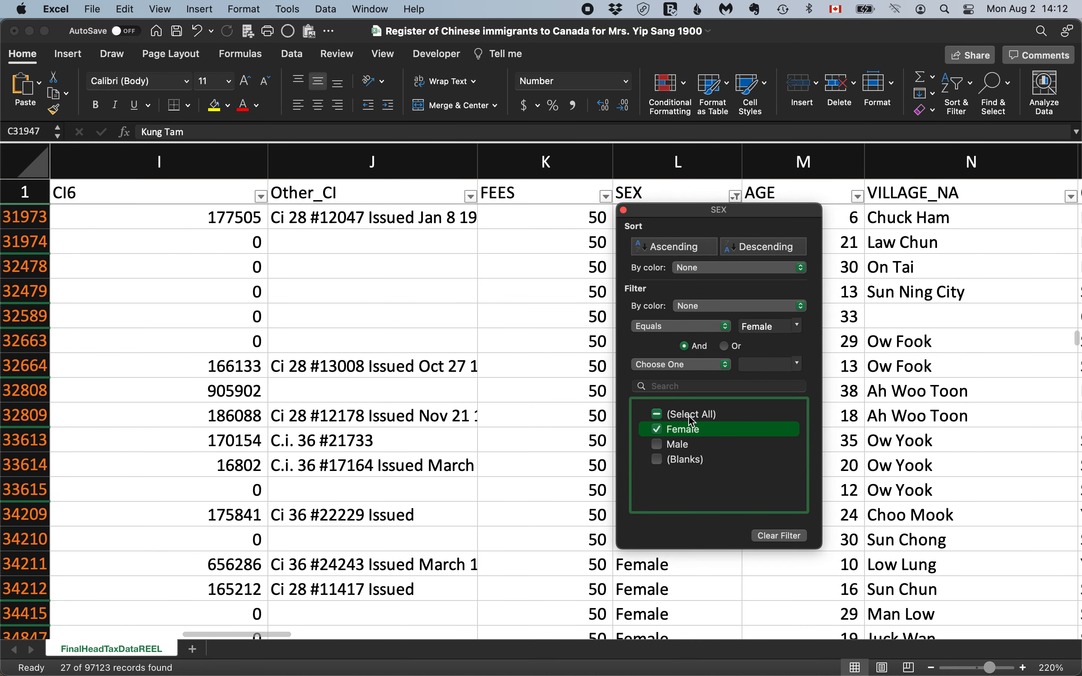
click(685, 463)
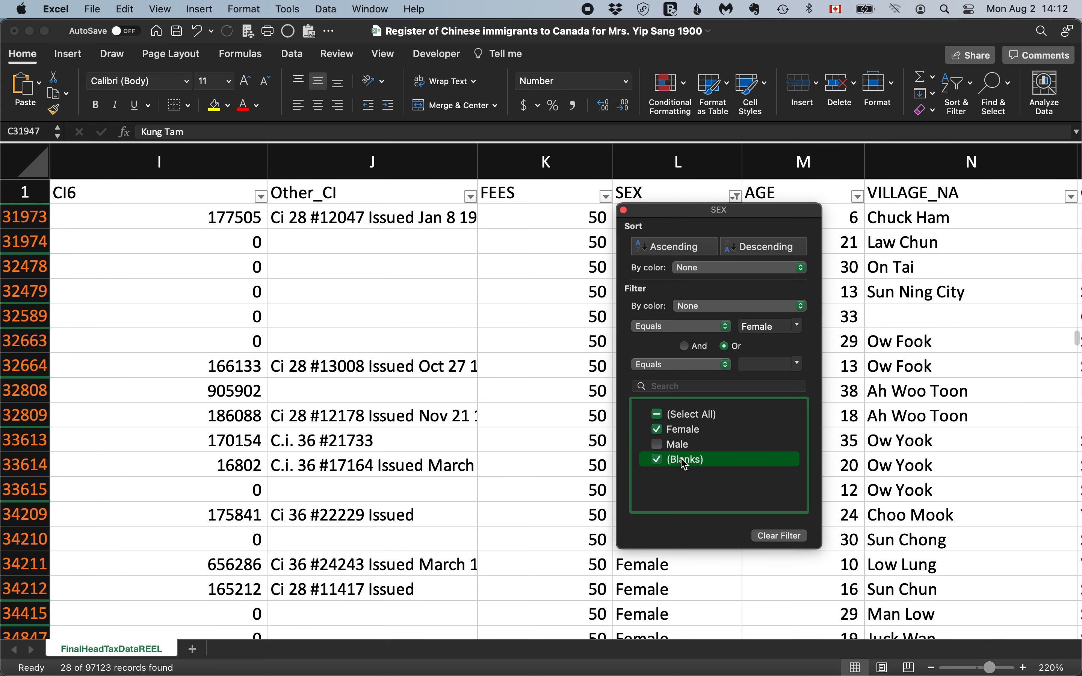
click(550, 479)
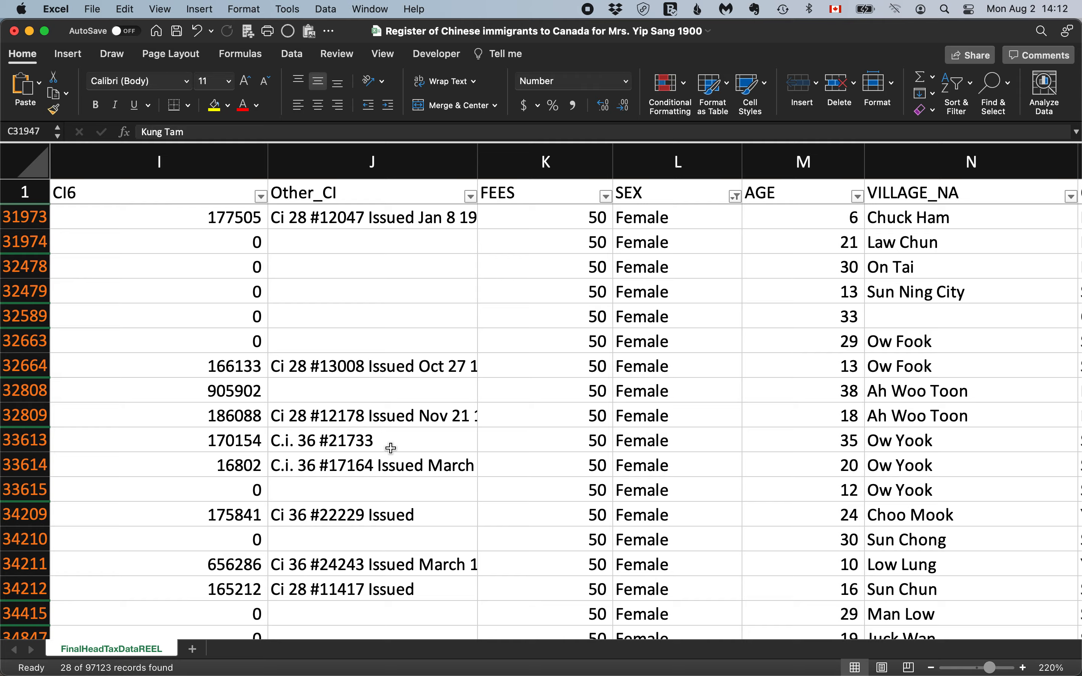
Step: Find the sought woman's record in the NAME_OF_CH column, select row 33613, and examine its port and registration date
scroll(390, 448, left, 15)
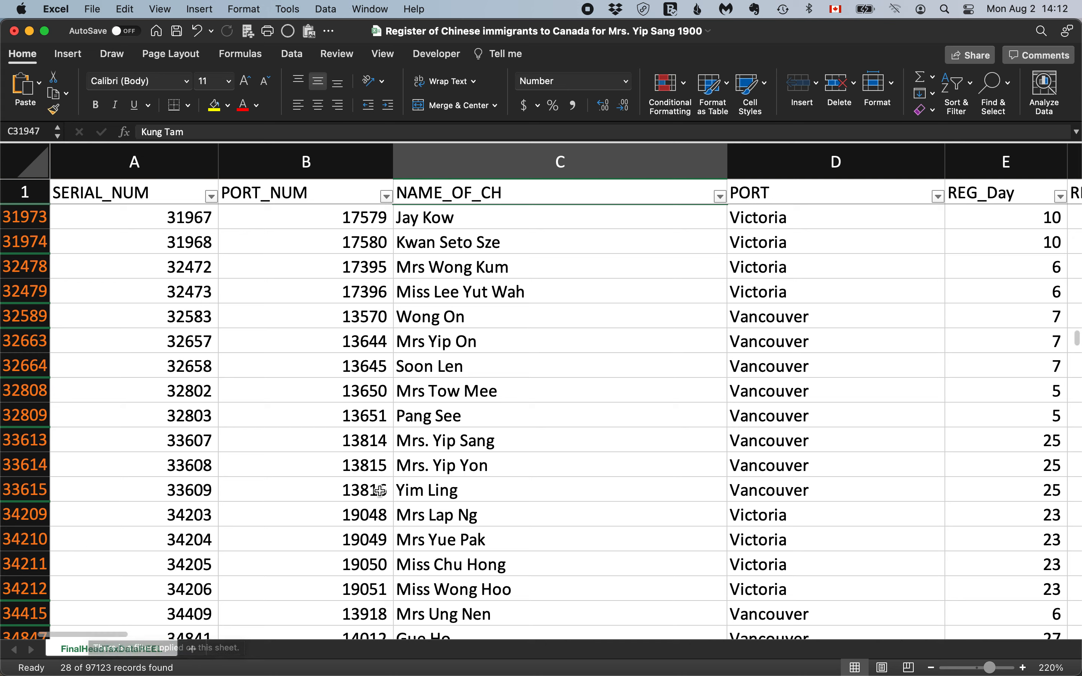
click(35, 448)
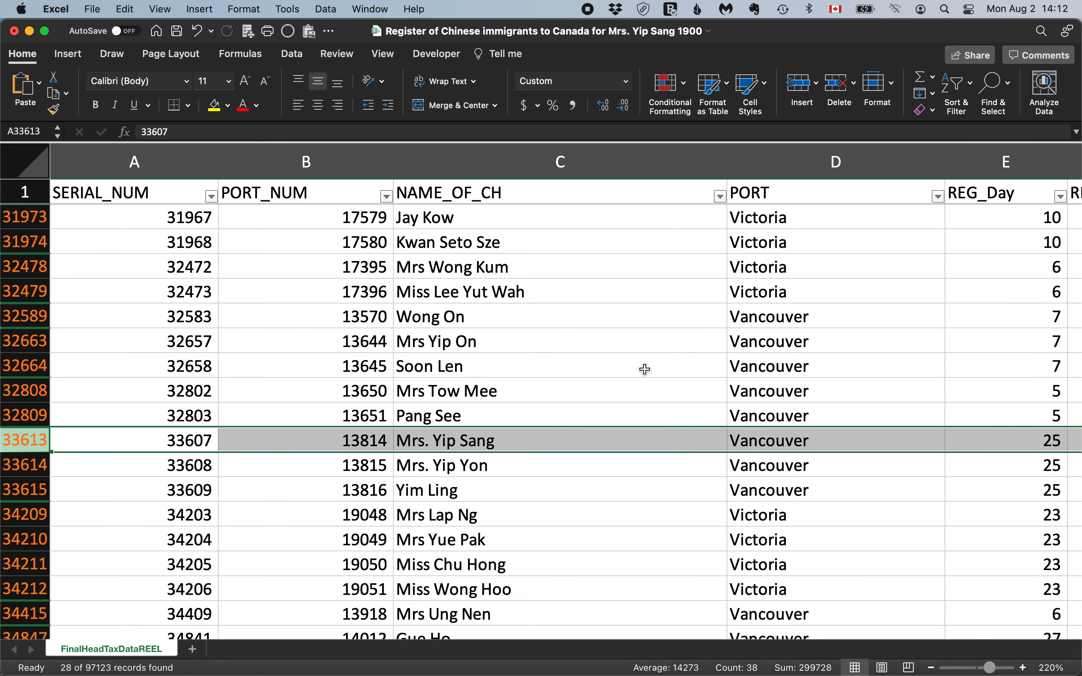
scroll(713, 370, down, 5)
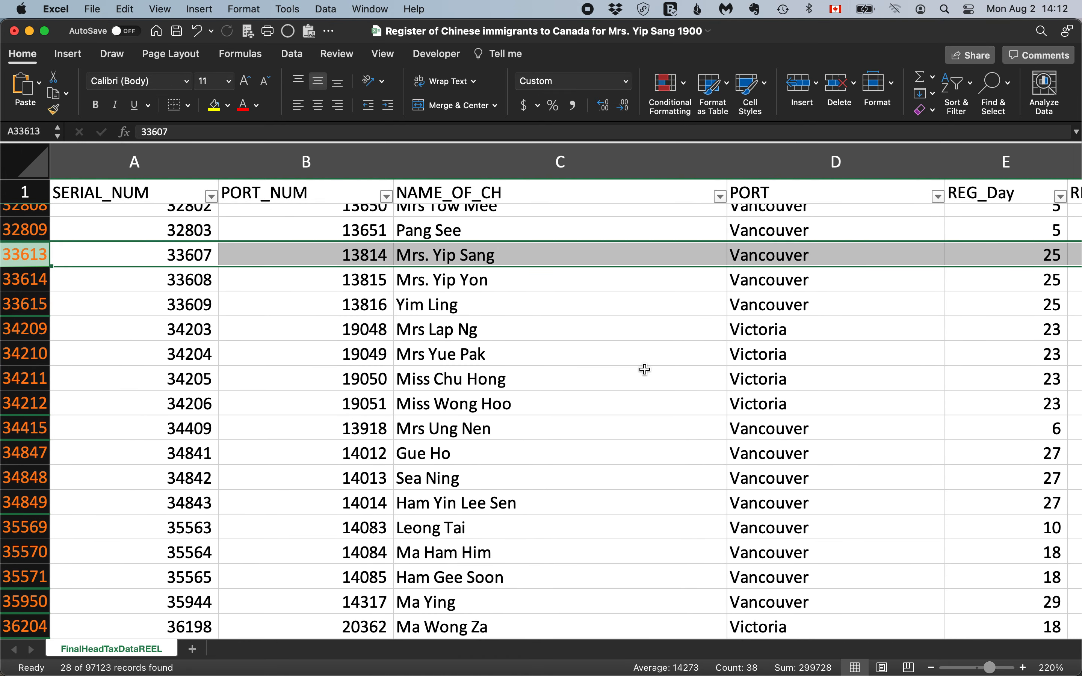
scroll(644, 370, right, 10)
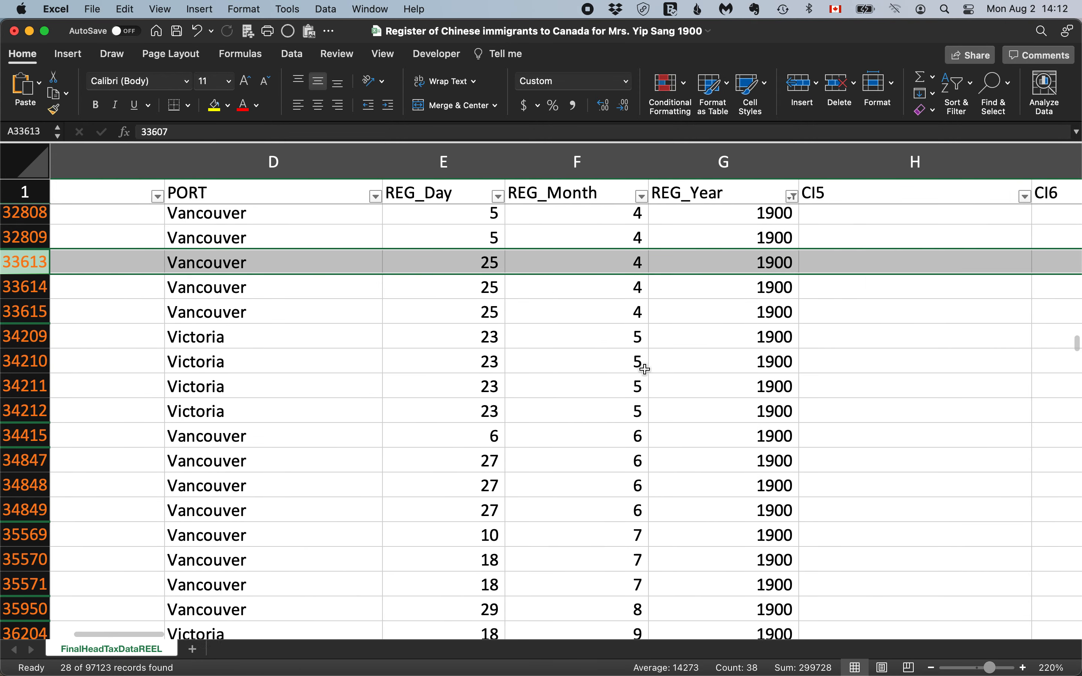